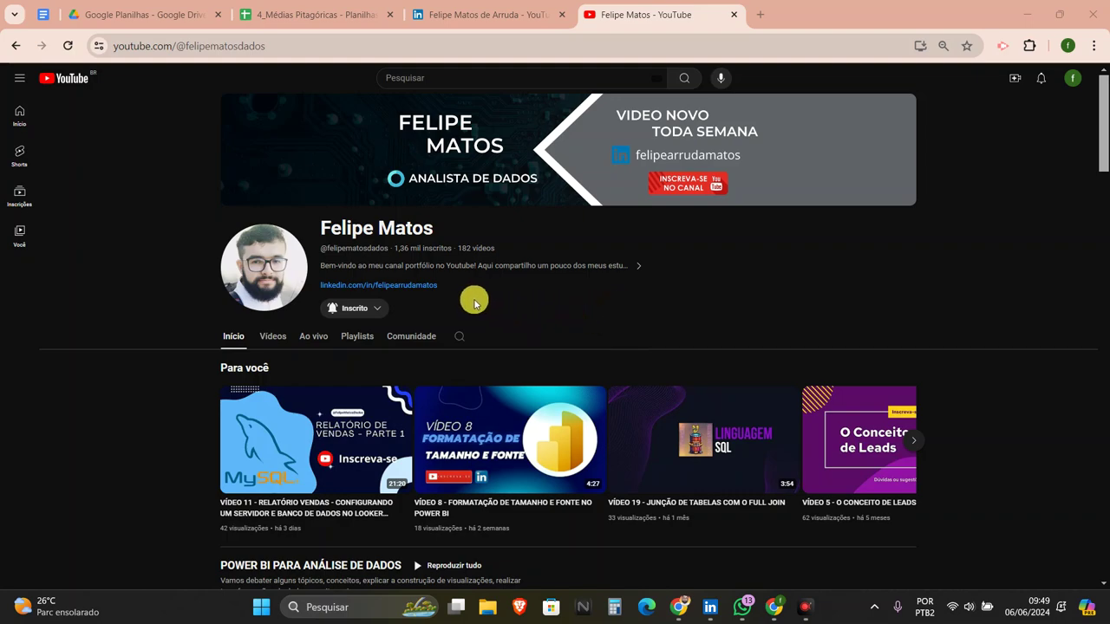
- Set the channel's notifications to receive all notifications
left_click(373, 308)
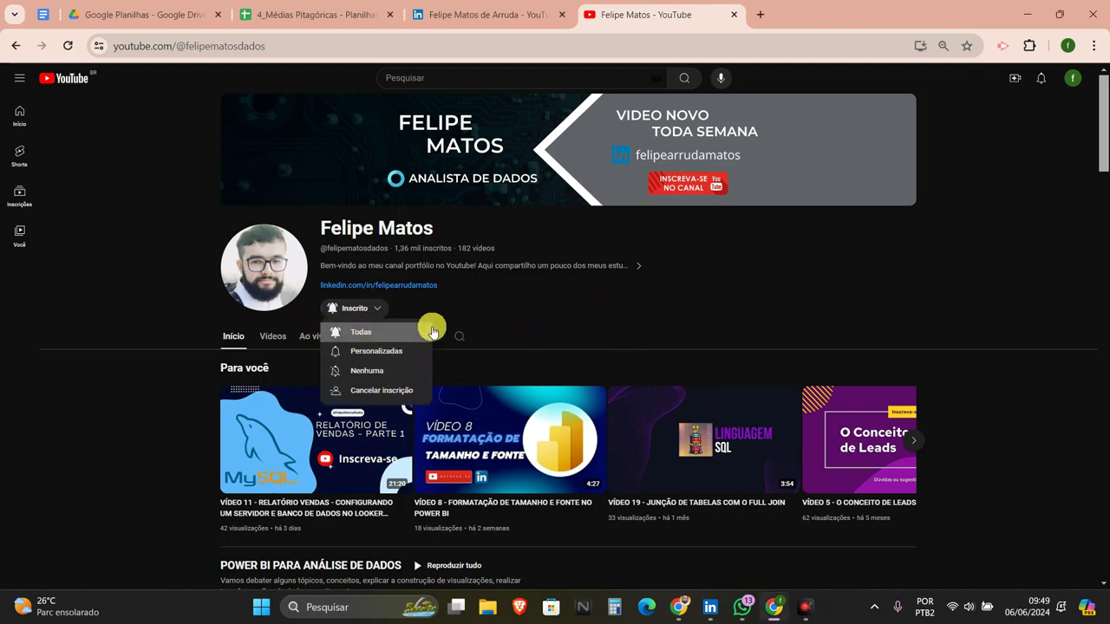
left_click(366, 342)
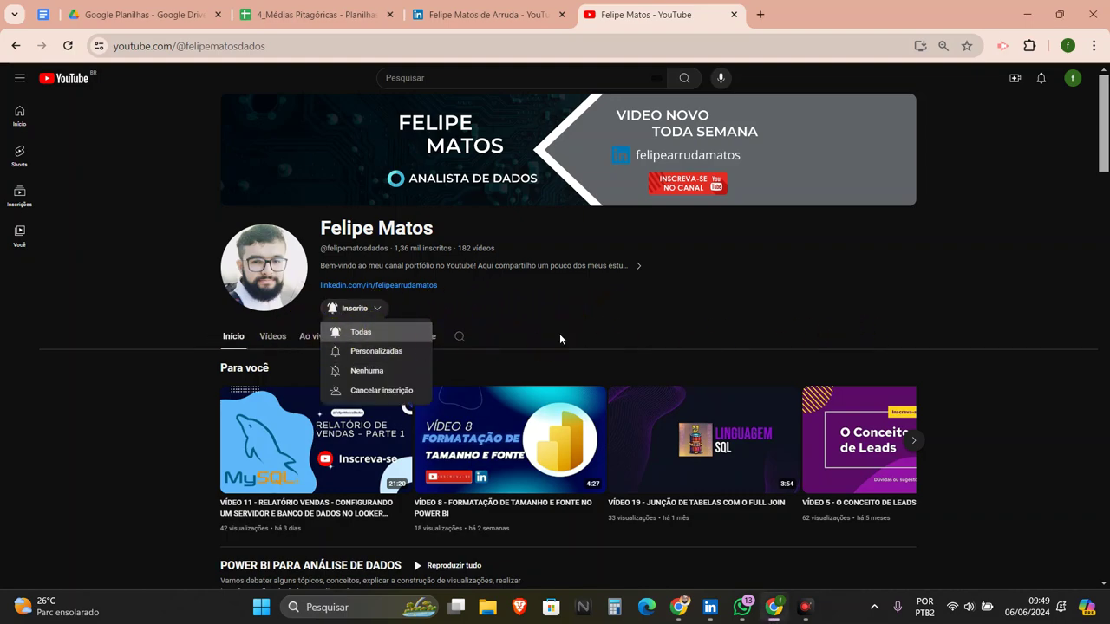
left_click(364, 309)
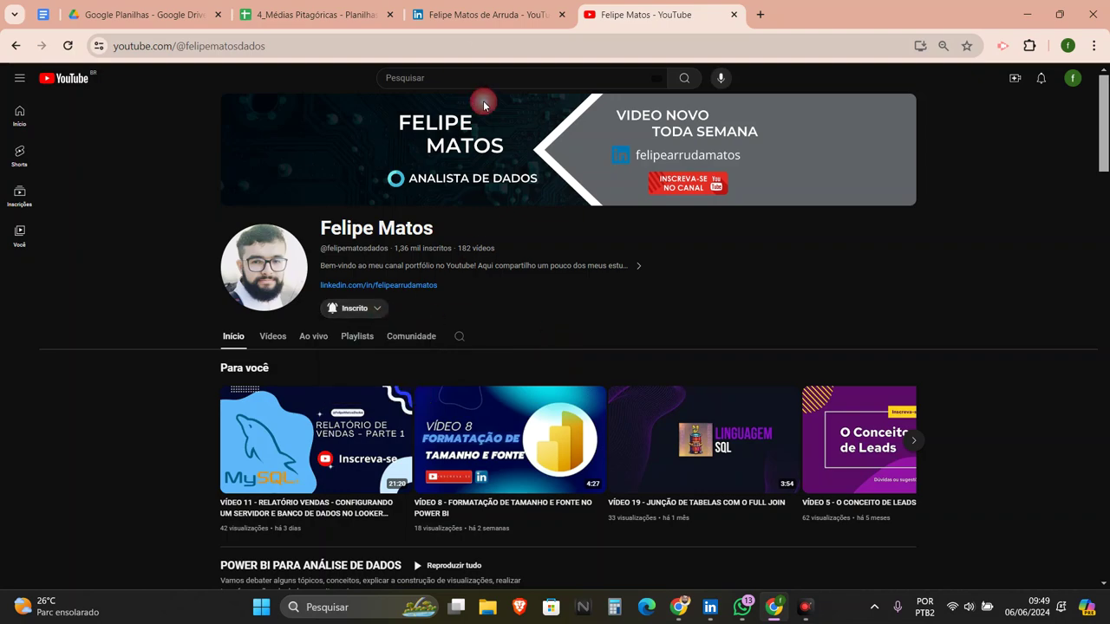
- Leave the LinkedIn profile and return to the 4_Médias Pitagóricas spreadsheet's Média Ponderada sheet
left_click(469, 13)
left_click(421, 246)
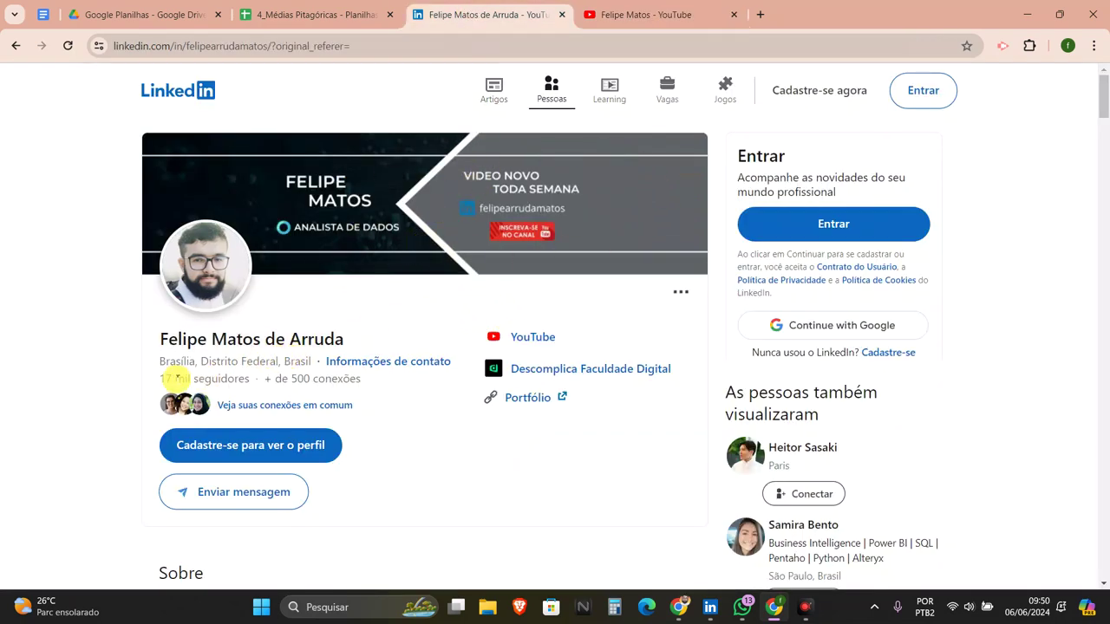
left_click(314, 12)
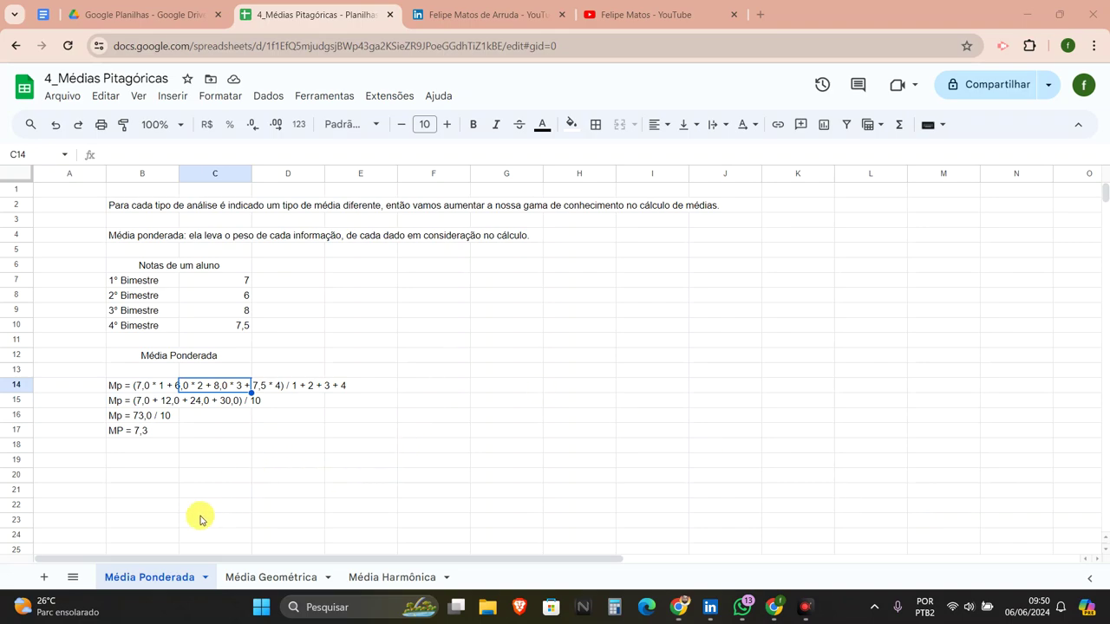
left_click(270, 585)
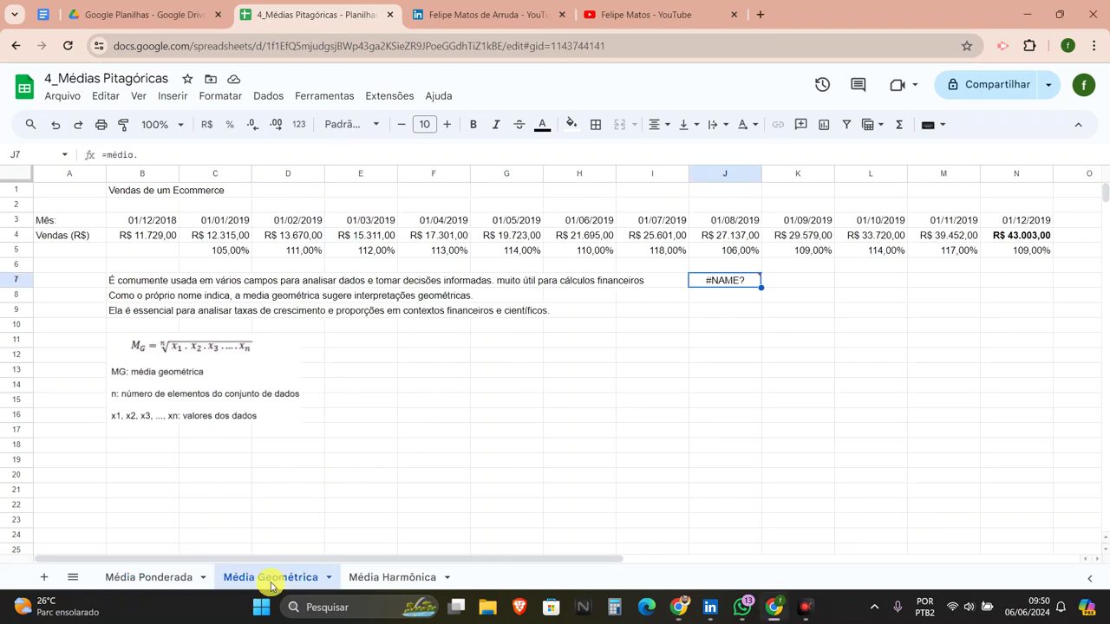
left_click(369, 581)
left_click(160, 581)
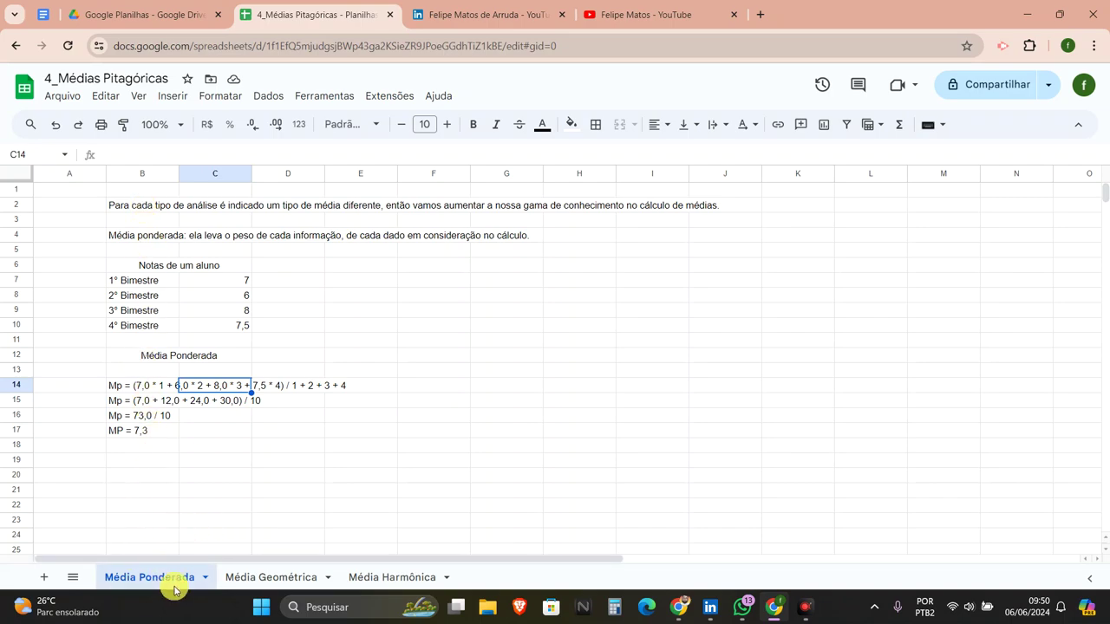
left_click(148, 208)
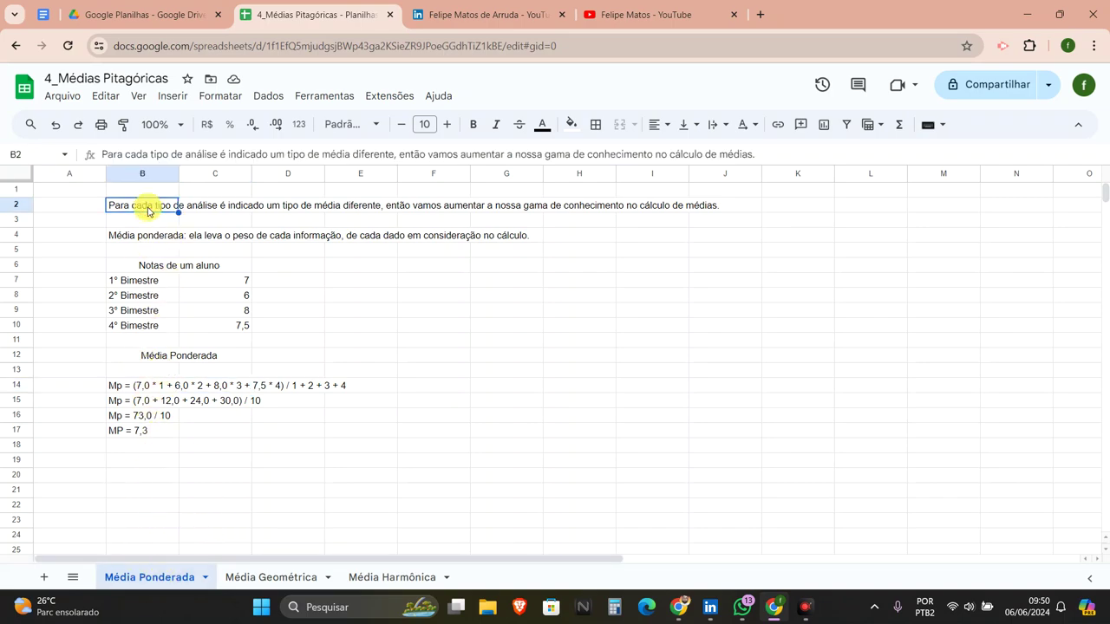
left_click(144, 238)
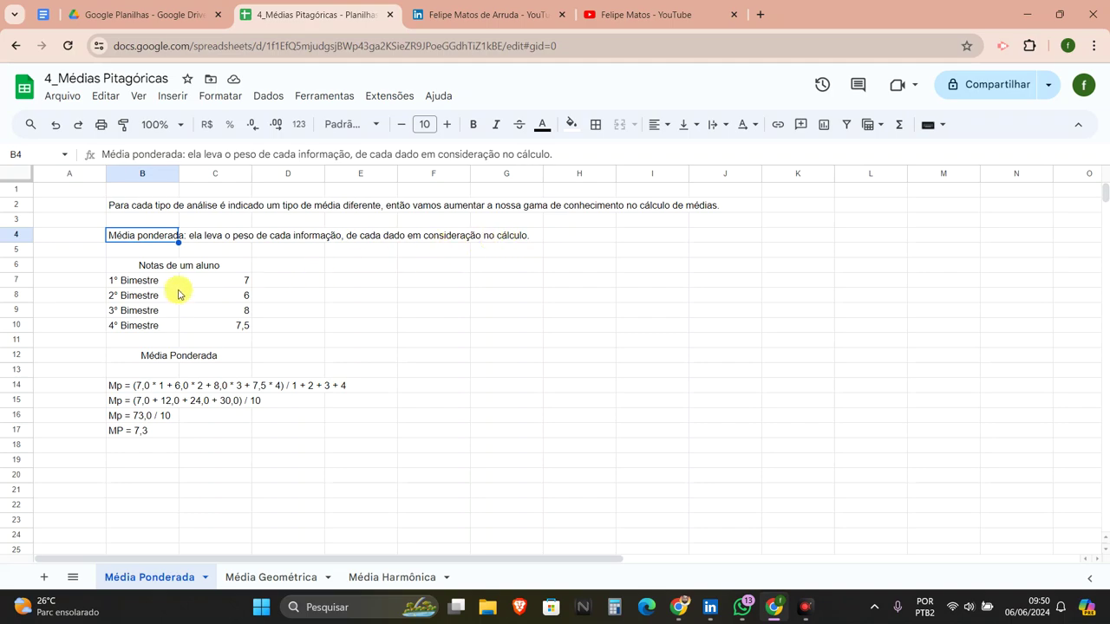
left_click_drag(169, 269, 175, 265)
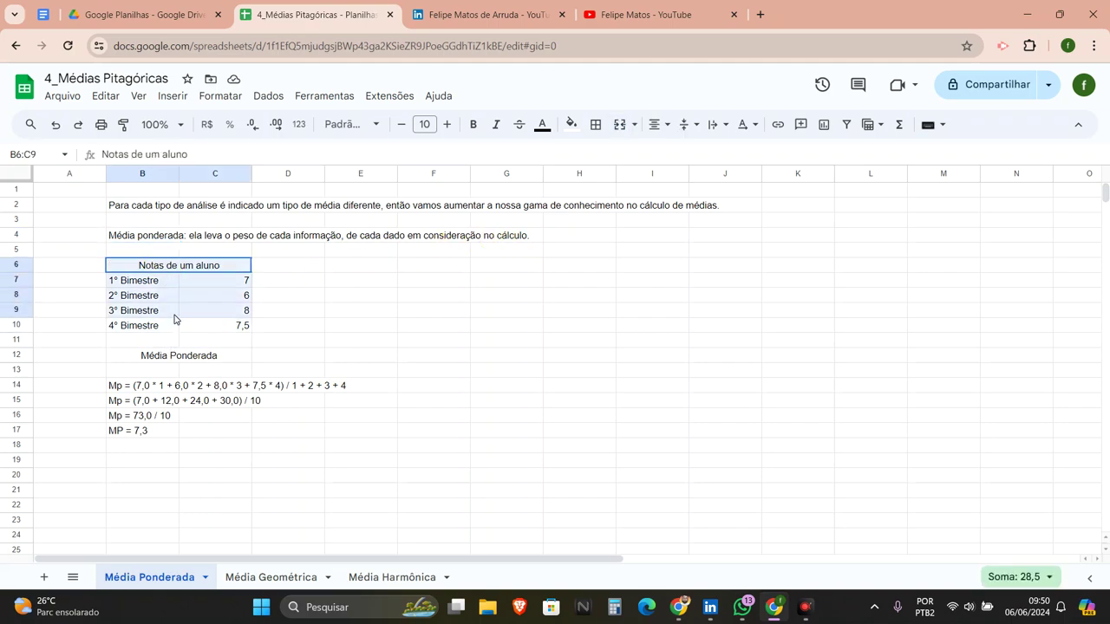
left_click(143, 282)
key("Right")
left_click(142, 301)
left_click(223, 300)
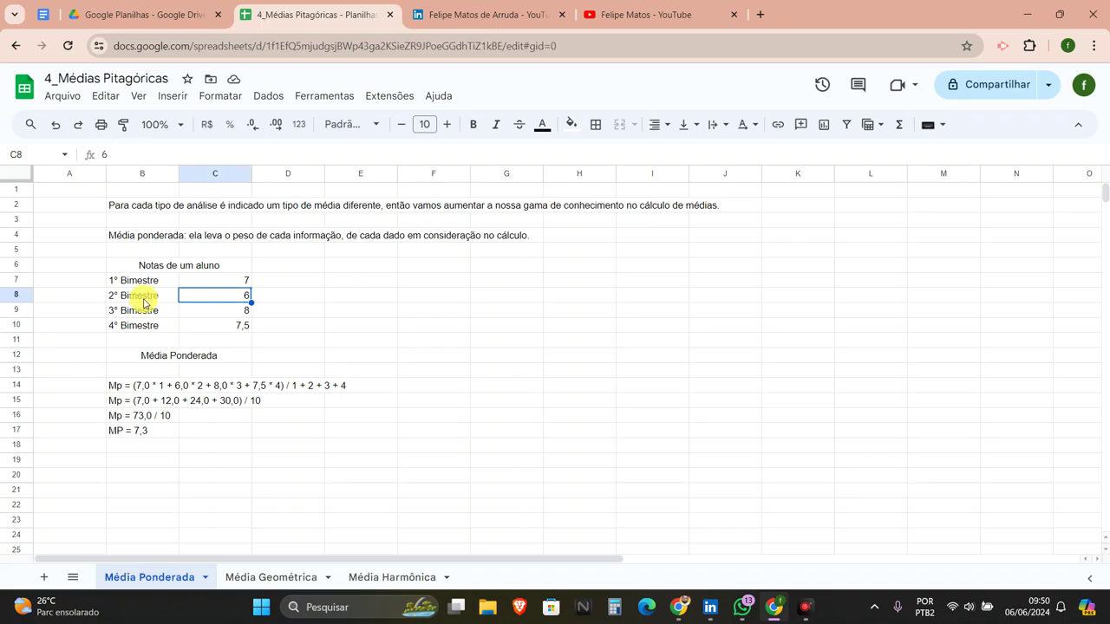
left_click(181, 314)
left_click(154, 307)
left_click(215, 328)
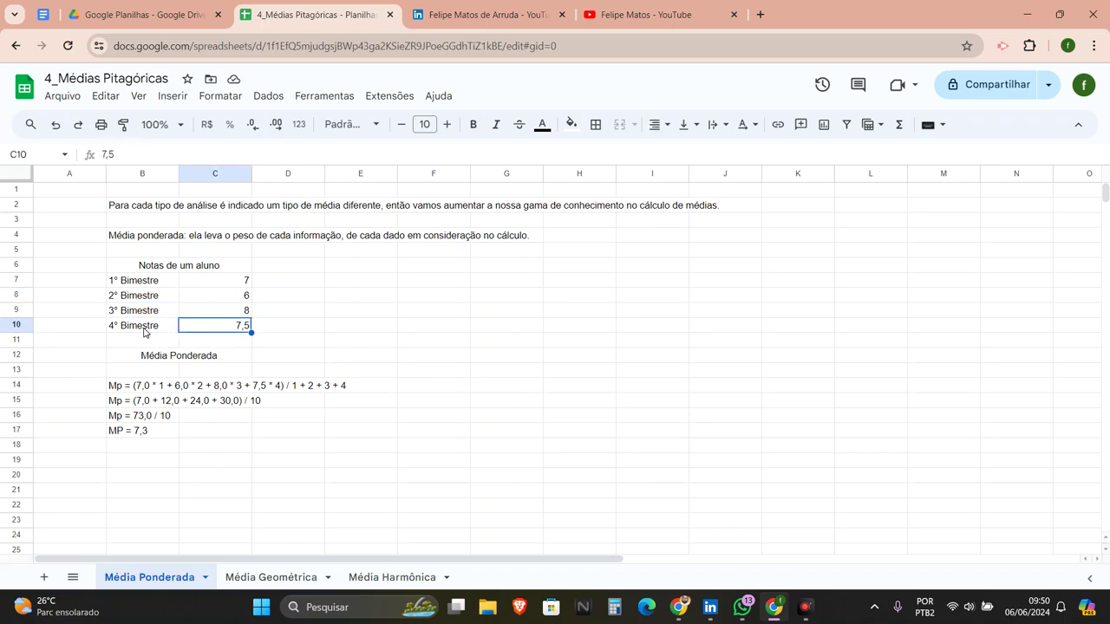
left_click(144, 331)
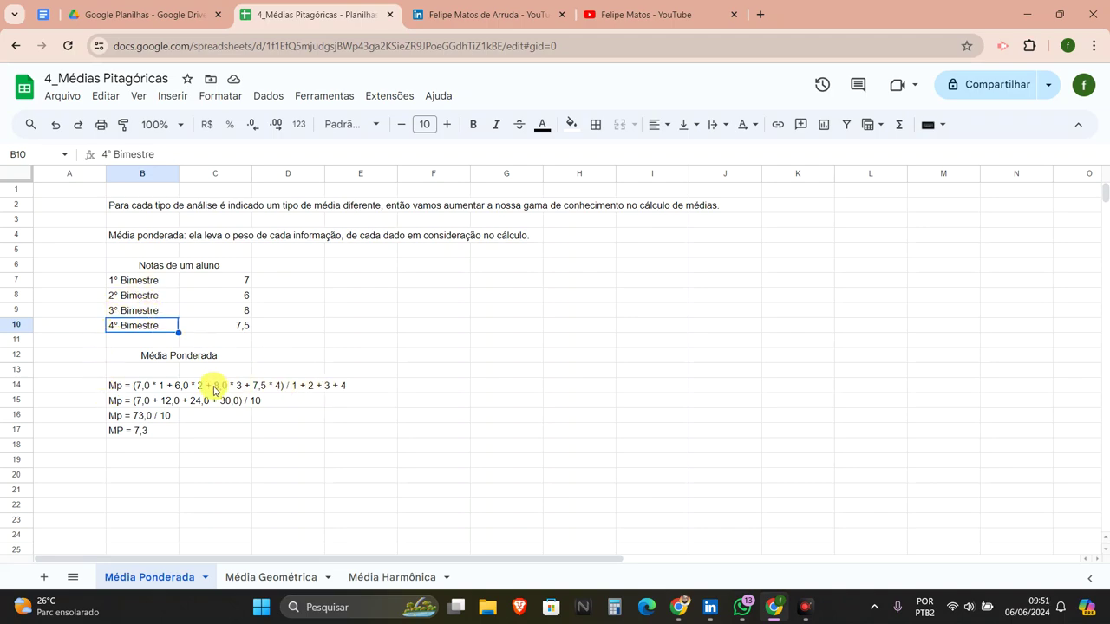
left_click(143, 285)
- Review the bimester labels, the Média Ponderada heading, the first grade 7 and B14's Mp formula
left_click(142, 300)
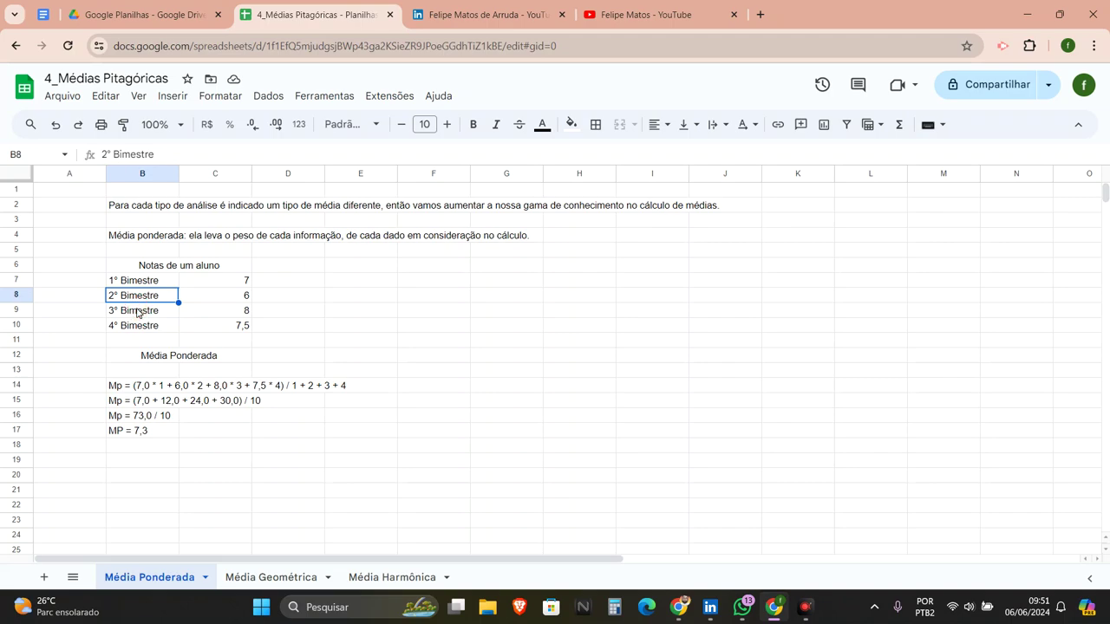
left_click(132, 314)
left_click(130, 328)
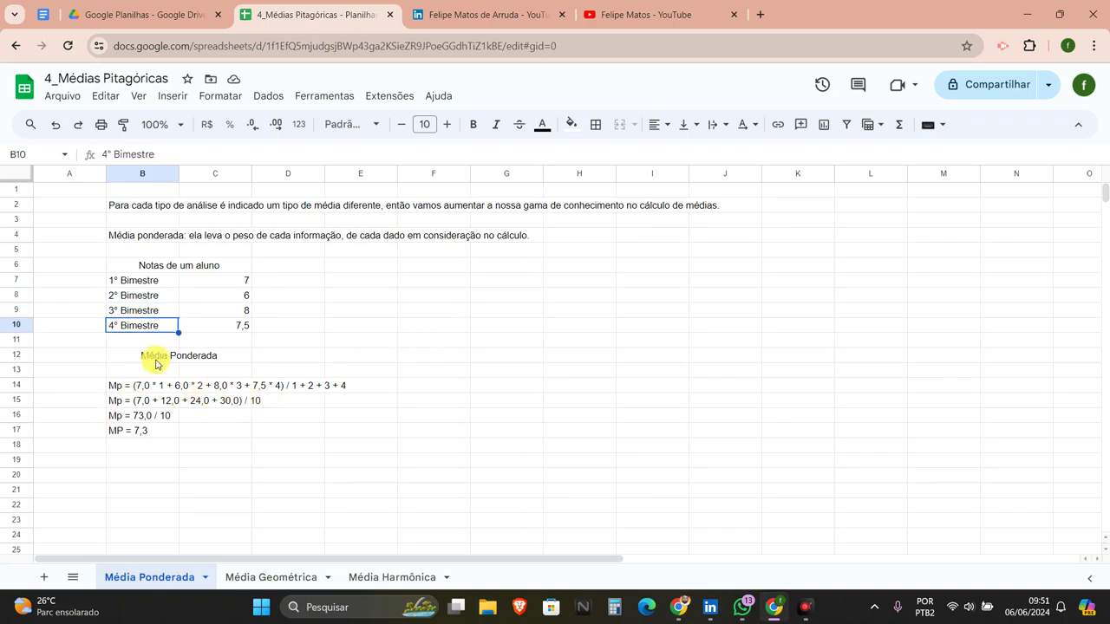
left_click(148, 355)
left_click(140, 388)
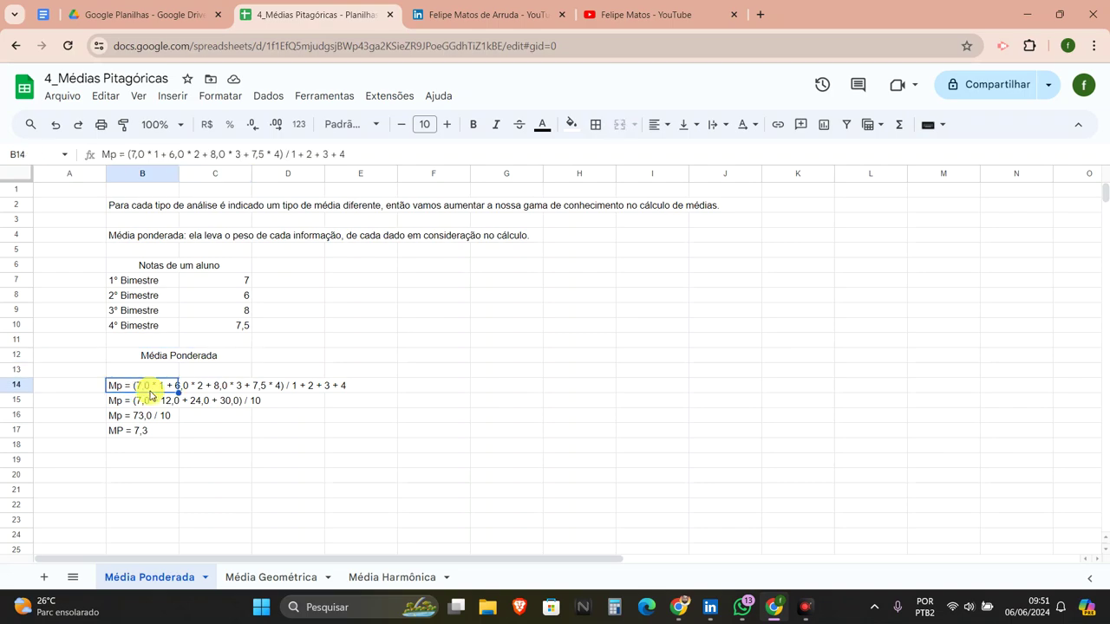
left_click(230, 280)
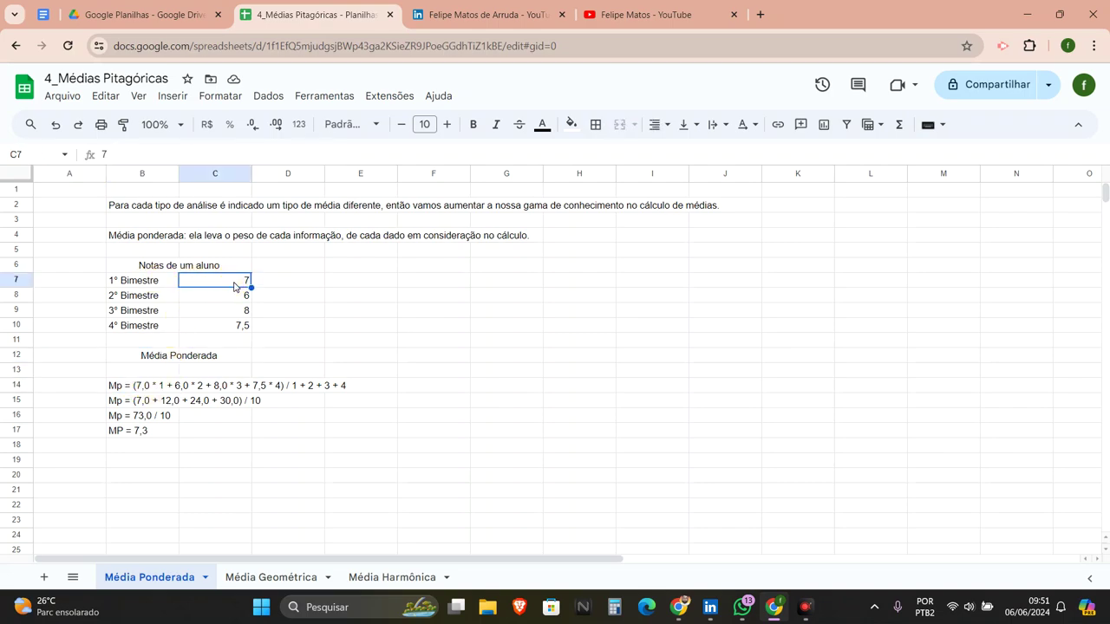
left_click(133, 284)
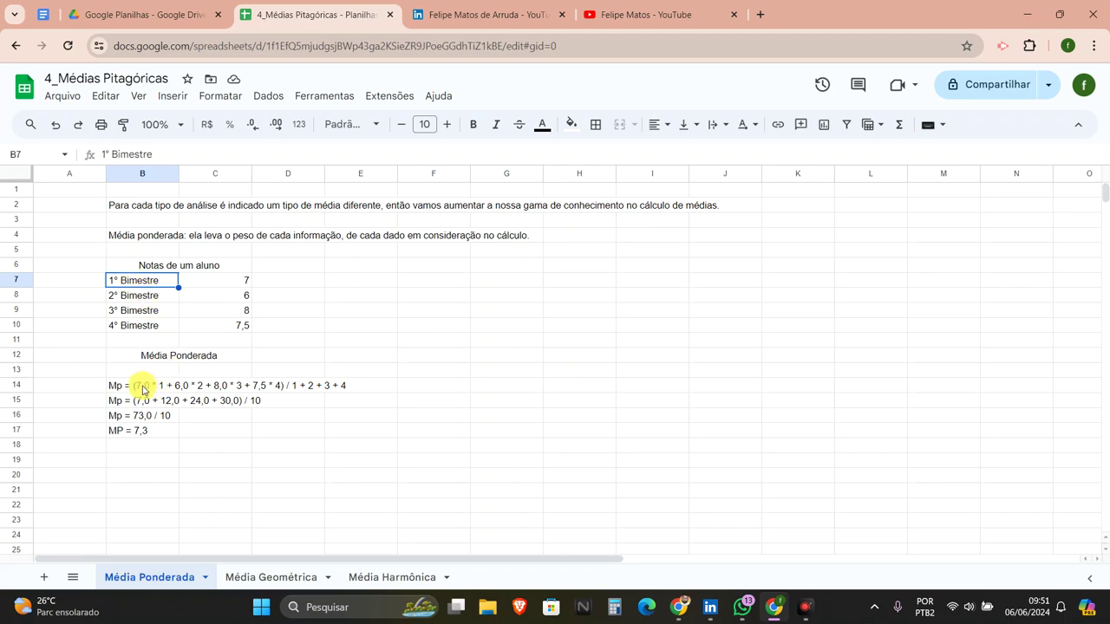
left_click(235, 283)
left_click(134, 282)
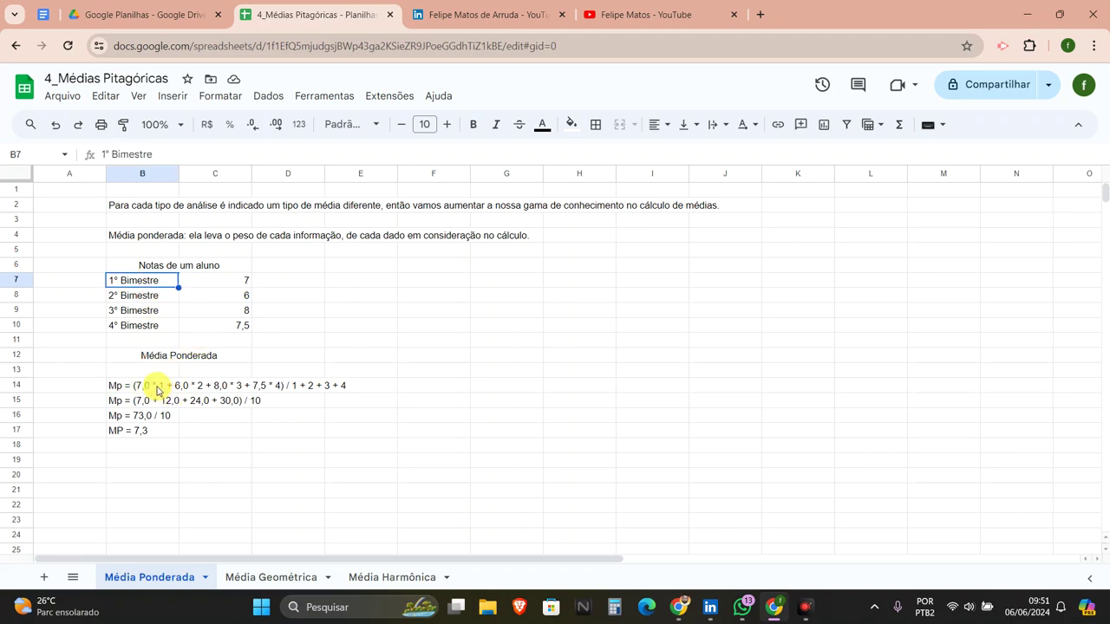
left_click(147, 388)
- Check grades 6, 8 and 7,5, then lines B15–B17 from Mp = 73,0 / 10 down to MP = 7,3
left_click(212, 299)
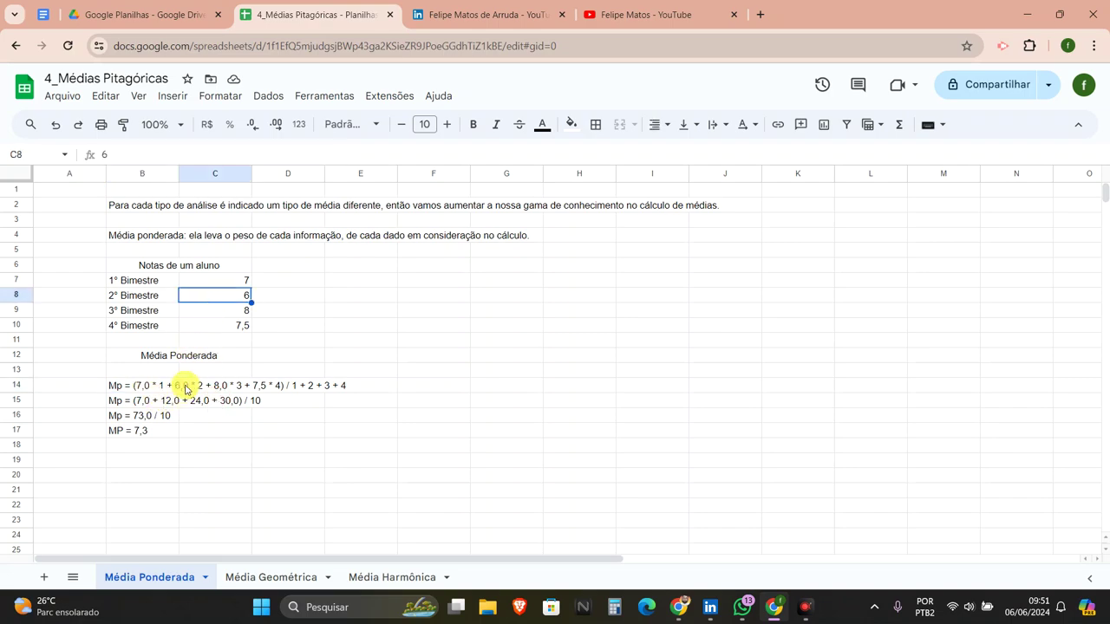
key("Down")
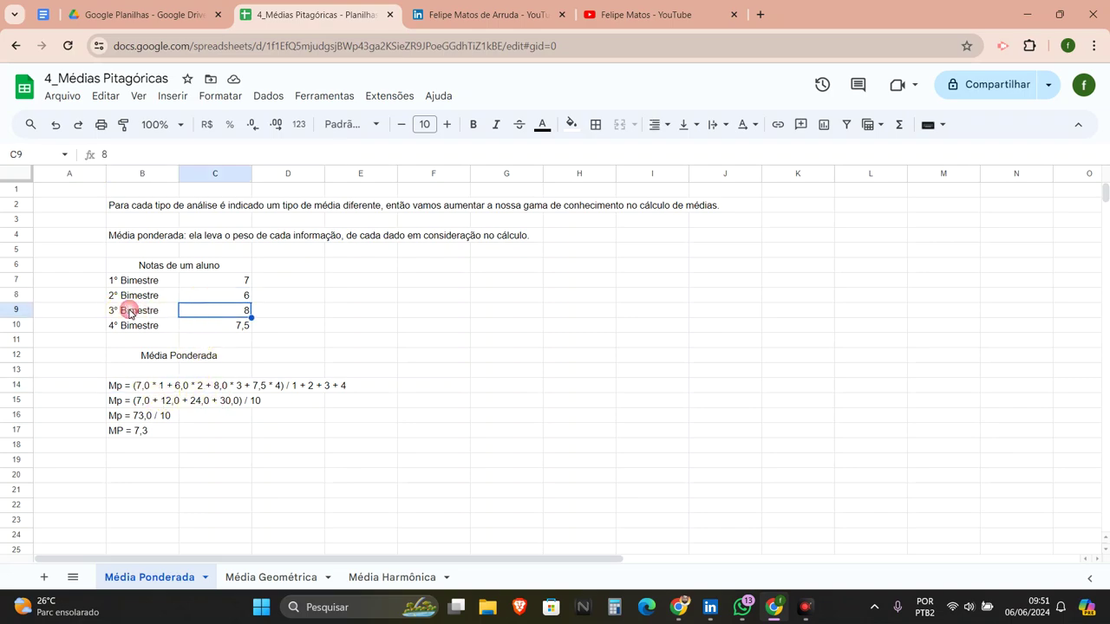
left_click(227, 328)
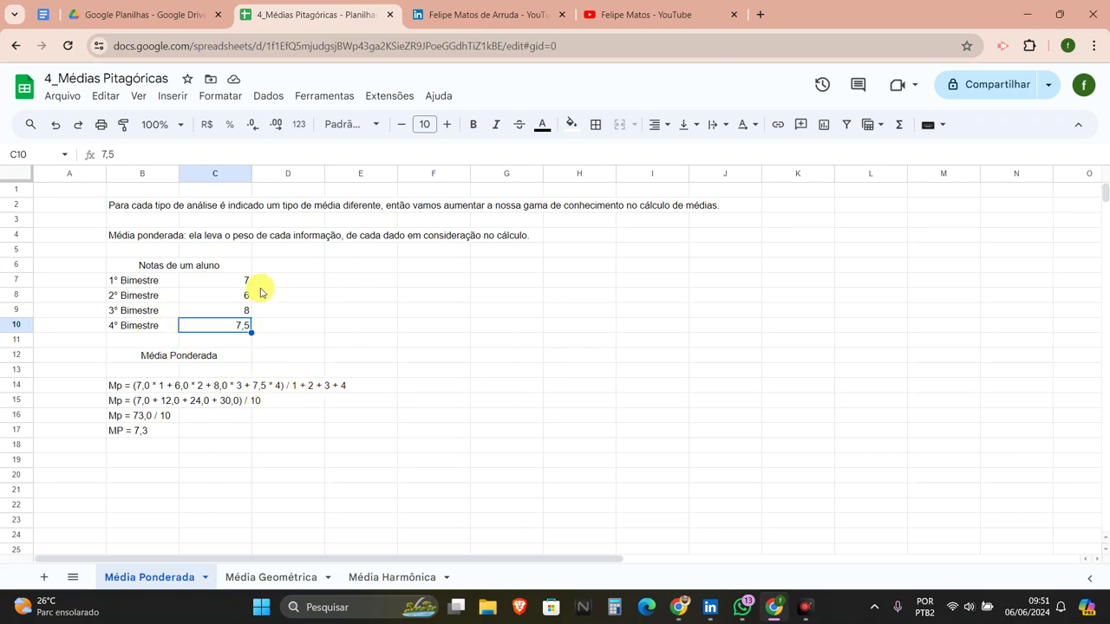
left_click_drag(151, 280, 148, 328)
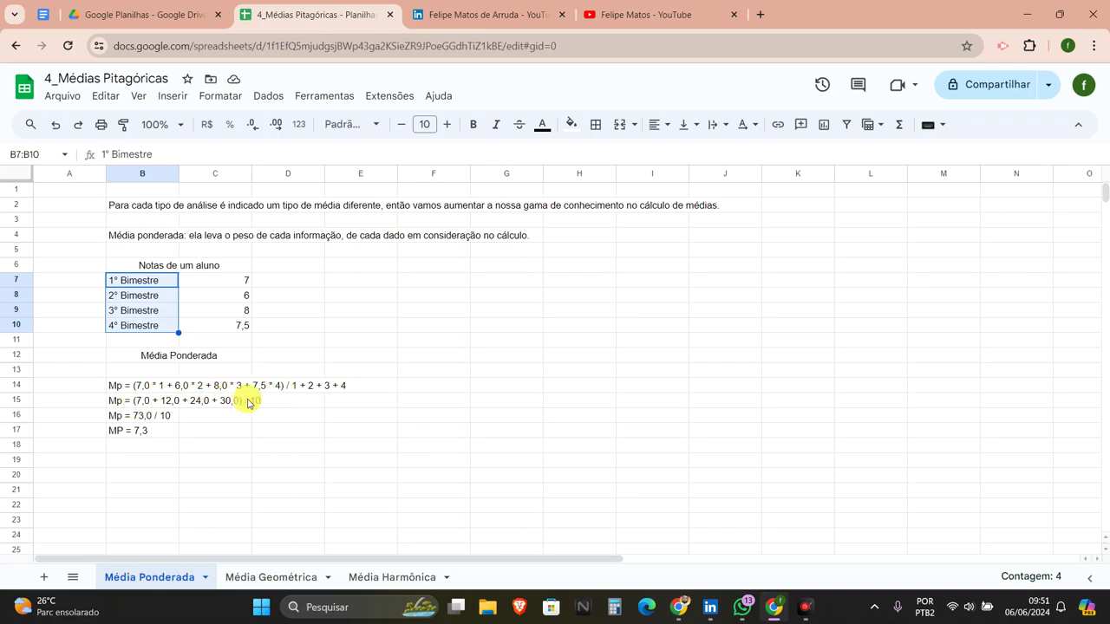
left_click(144, 401)
right_click(141, 418)
left_click(149, 416)
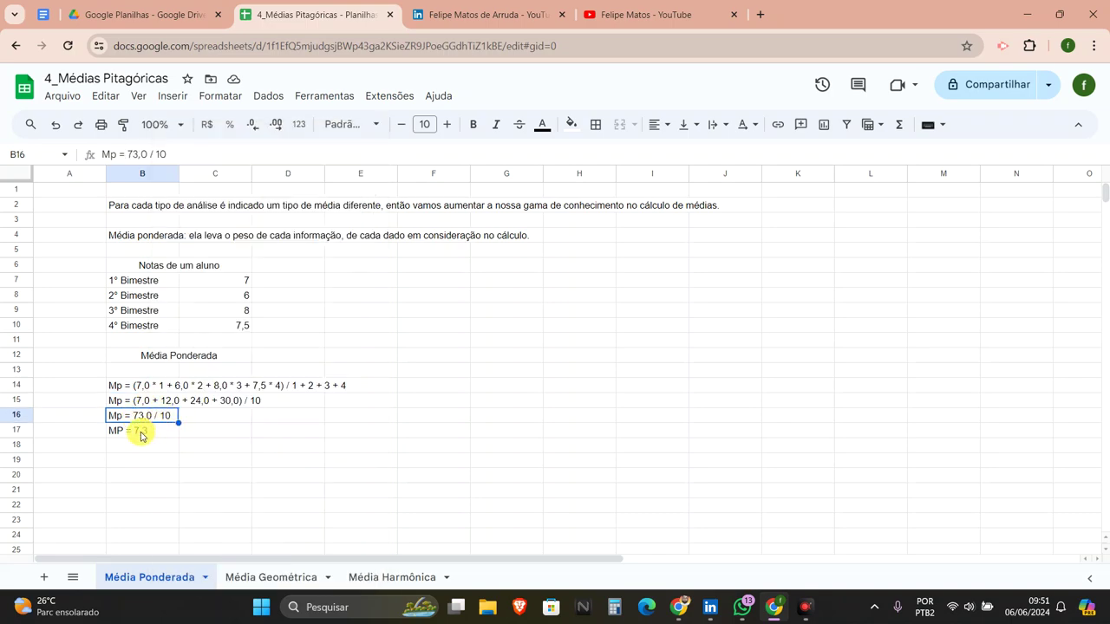
left_click(140, 431)
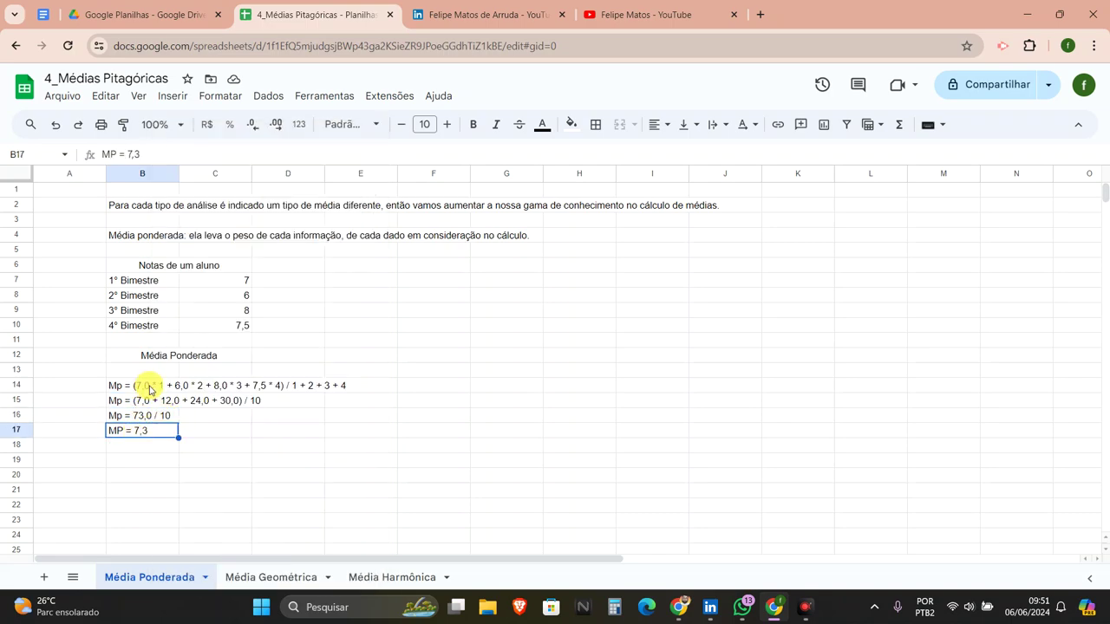
right_click(150, 389)
left_click_drag(123, 154, 224, 157)
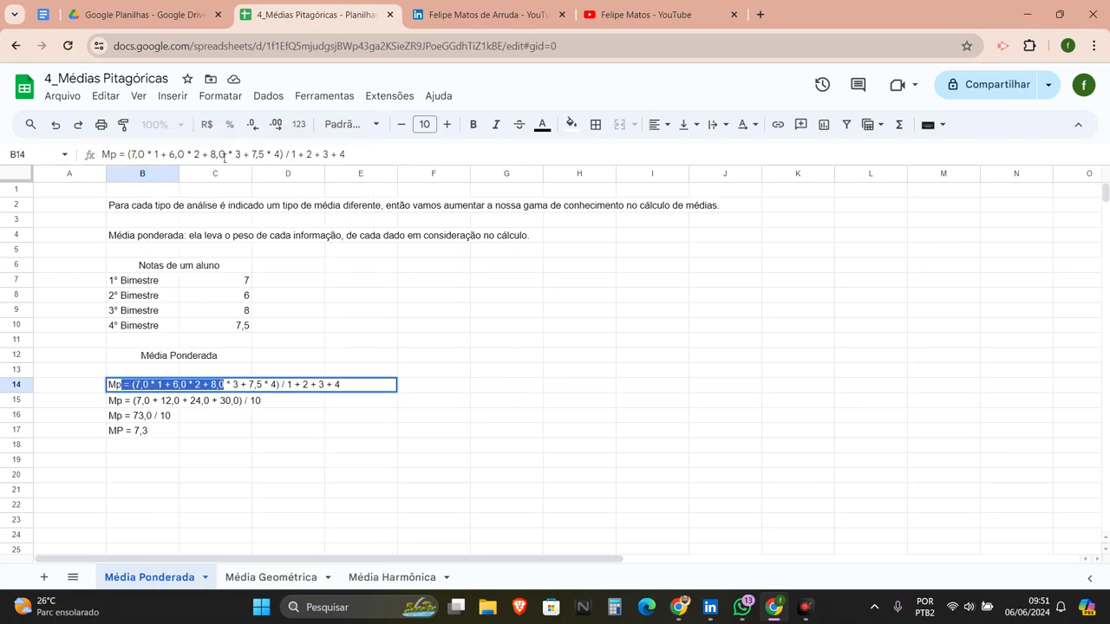
- Copy B14's weighted-average expression and paste it into F14 as a formula
left_click_drag(345, 155, 132, 177)
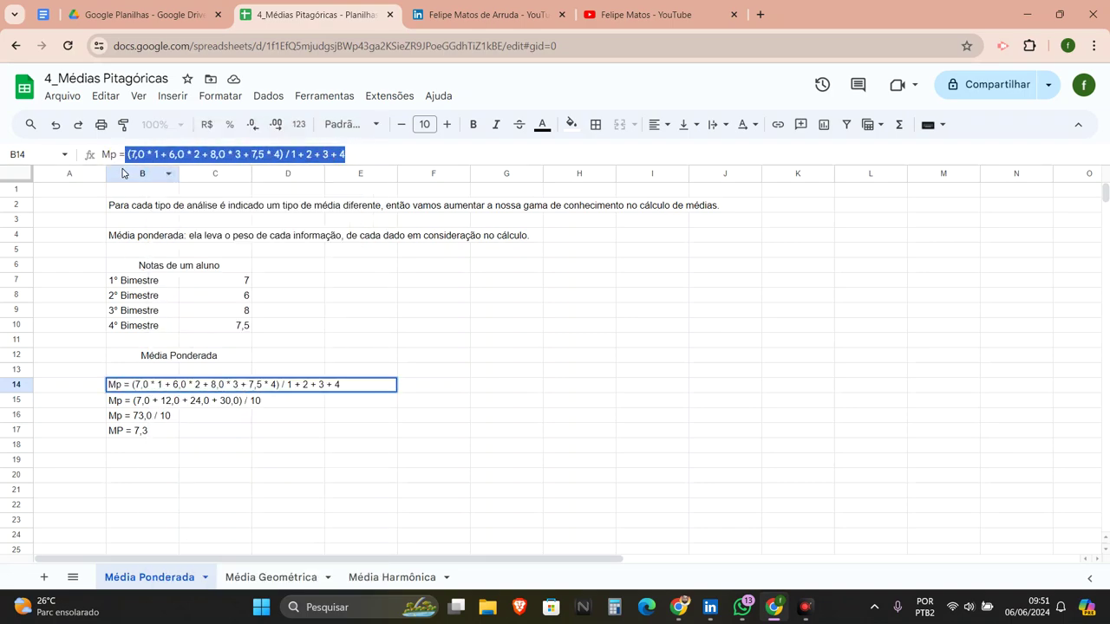
key("ctrl+c")
left_click(425, 387)
key("ctrl+v")
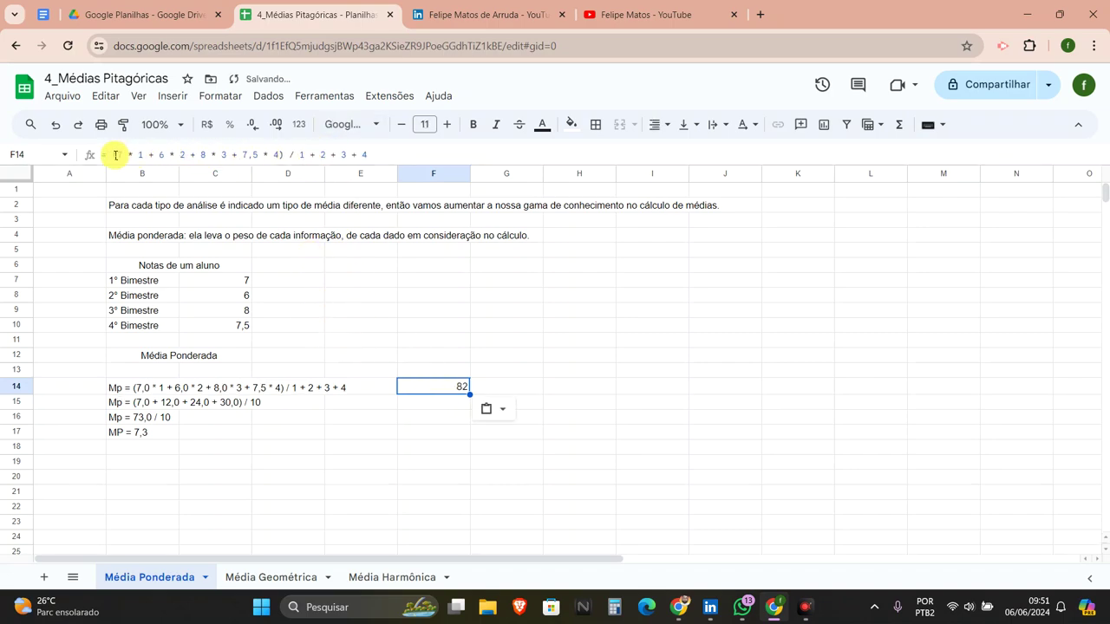
- Wrap the divisor in parentheses so F14 returns 7,3, then go to the Média Geométrica sheet
left_click_drag(112, 155, 352, 172)
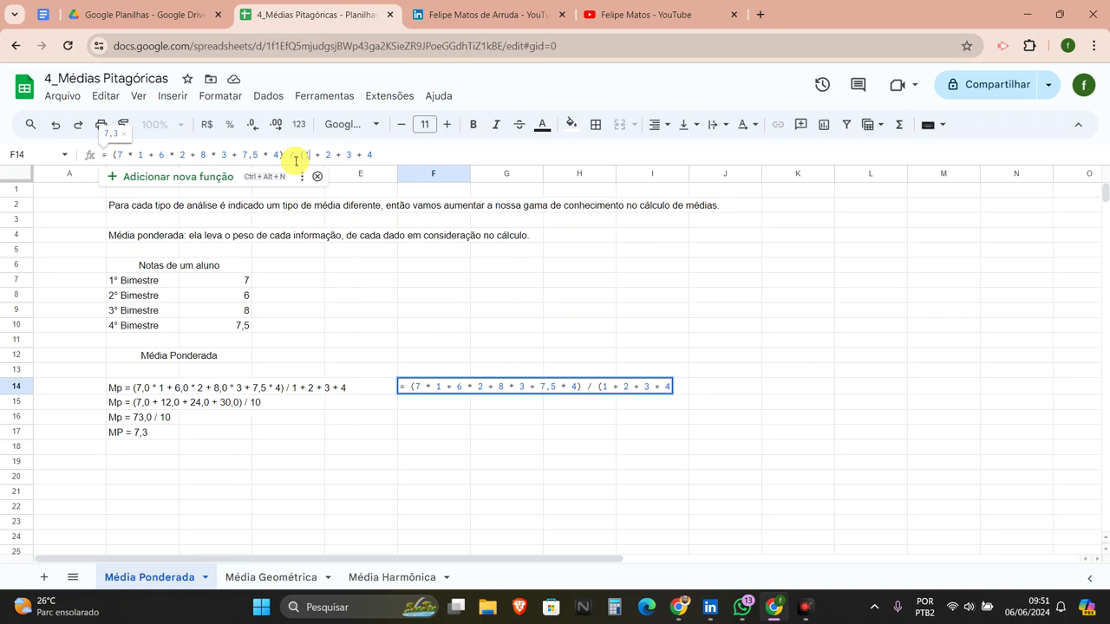
key("Return")
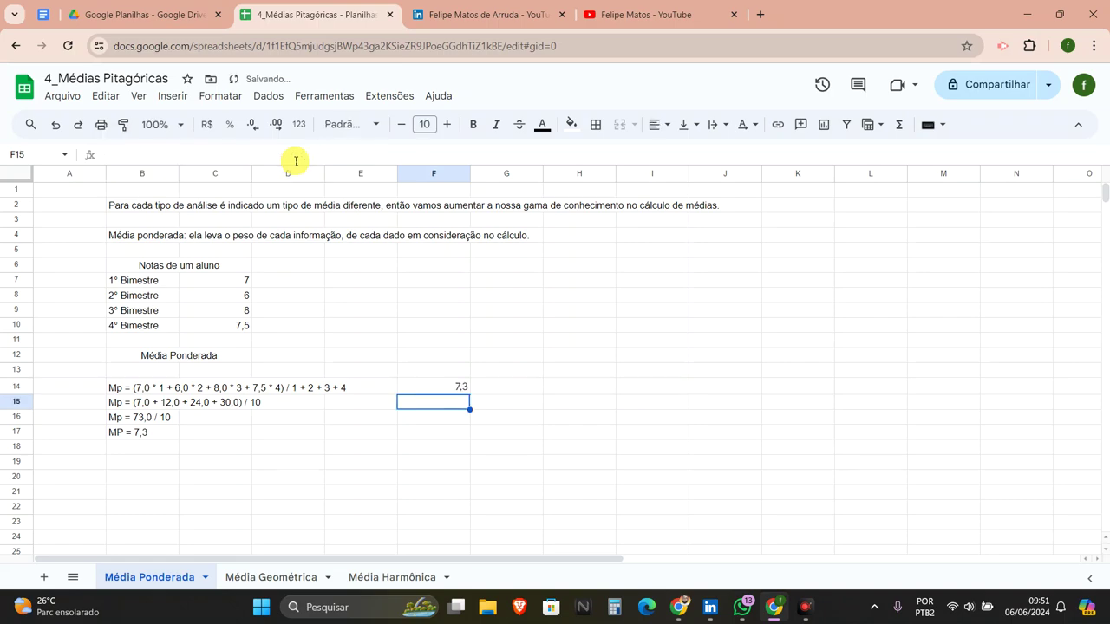
key("Up")
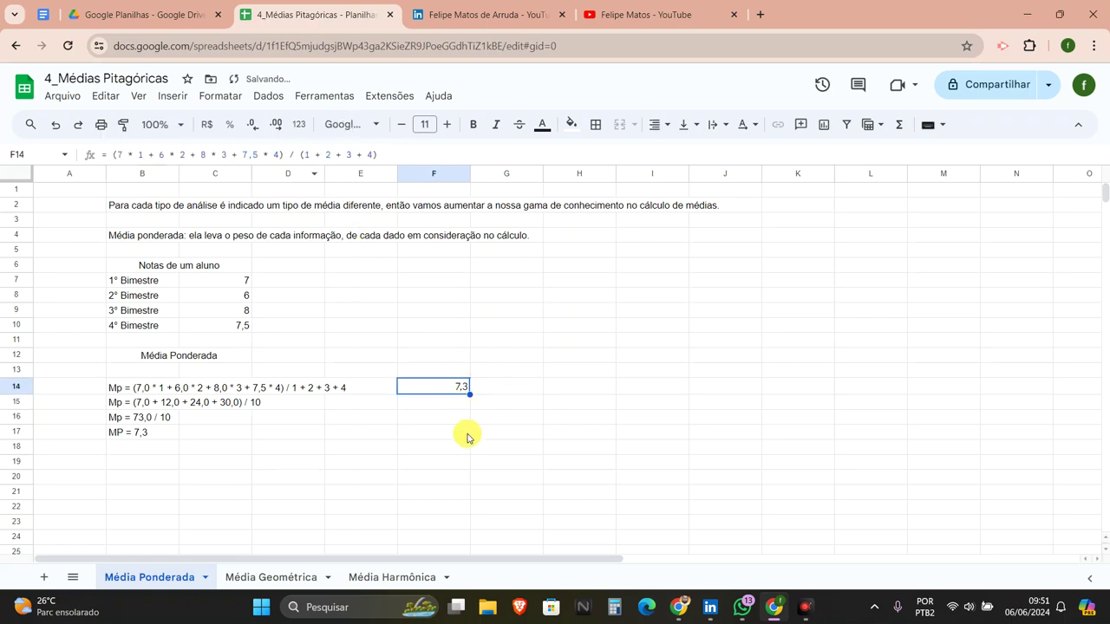
left_click(292, 155)
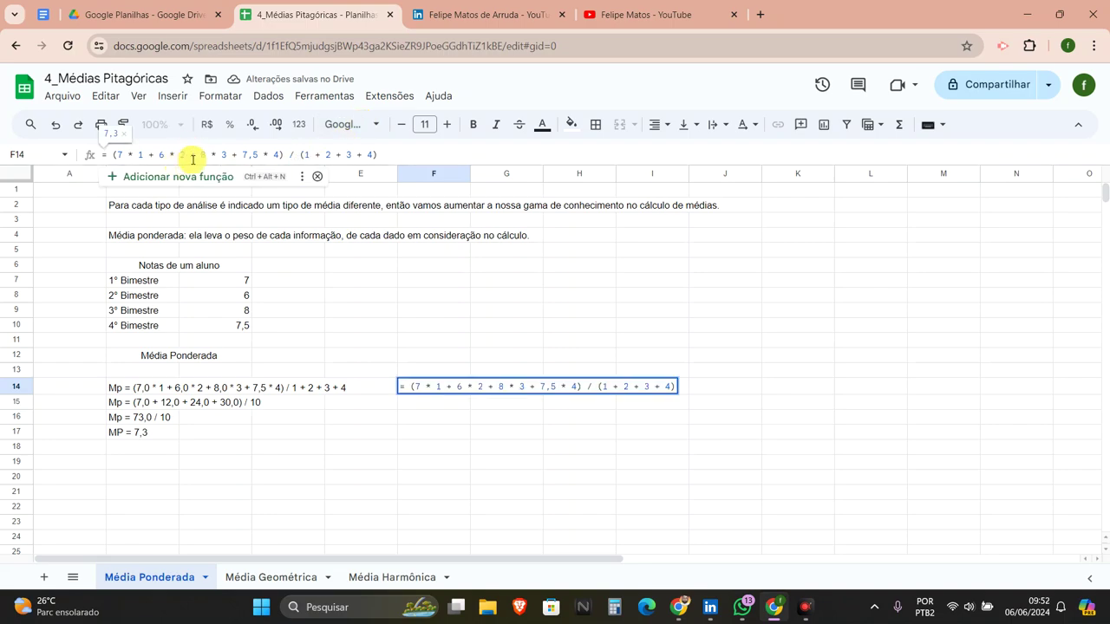
key("Escape")
left_click(268, 579)
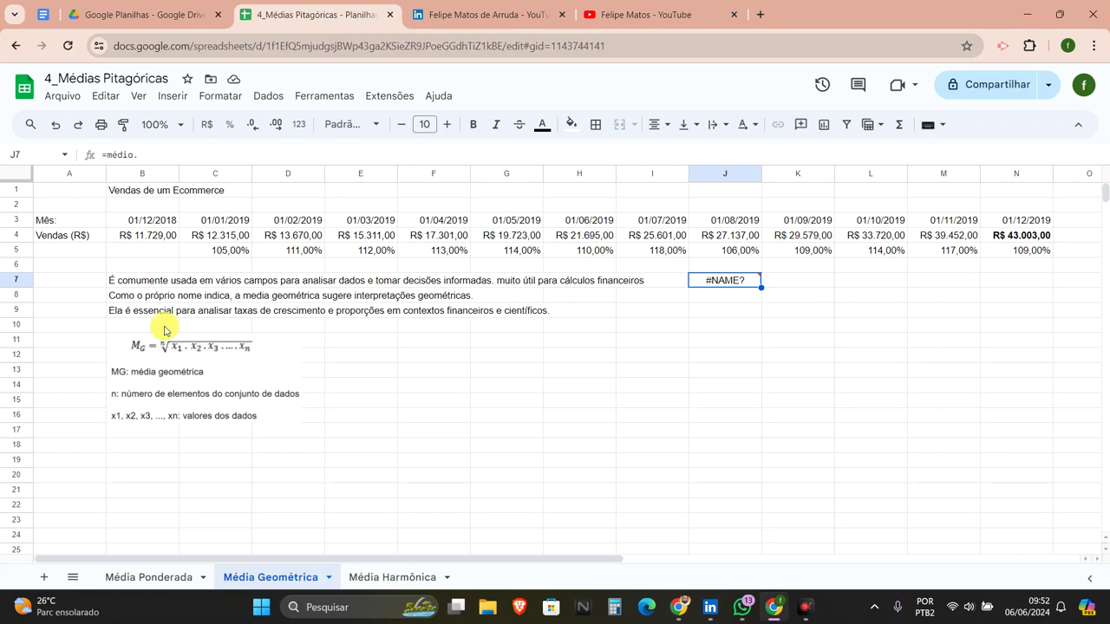
left_click(553, 278)
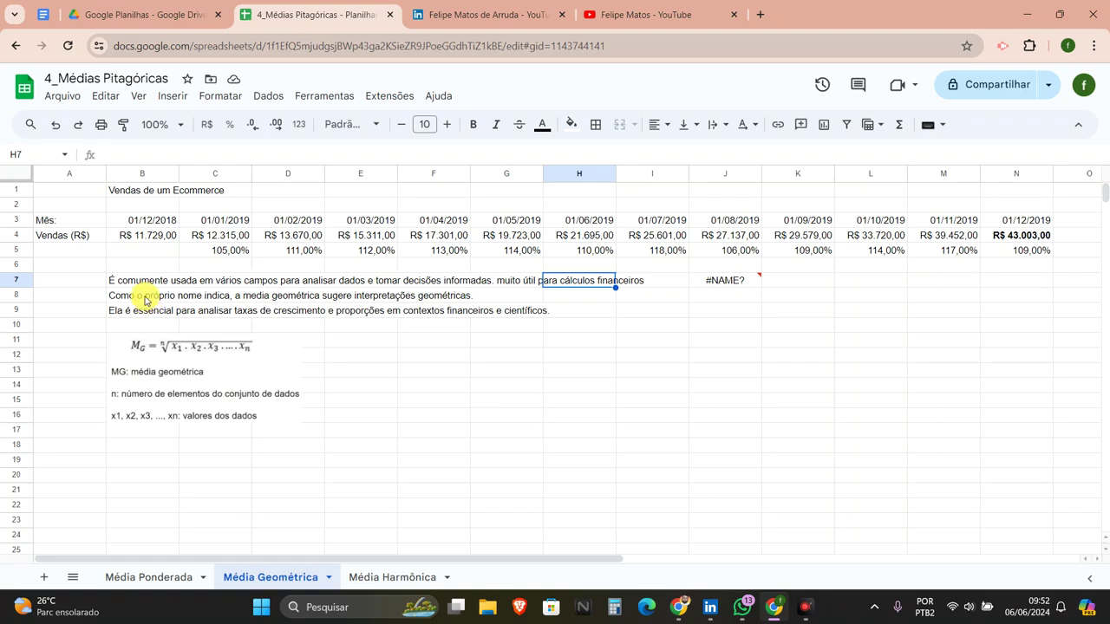
left_click(415, 296)
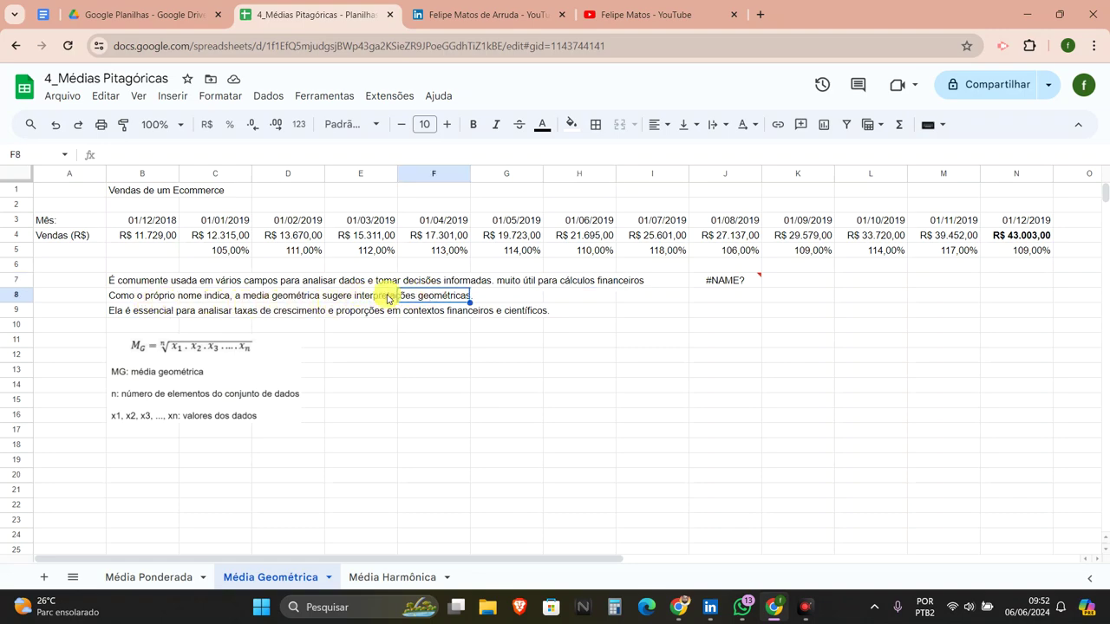
left_click(128, 313)
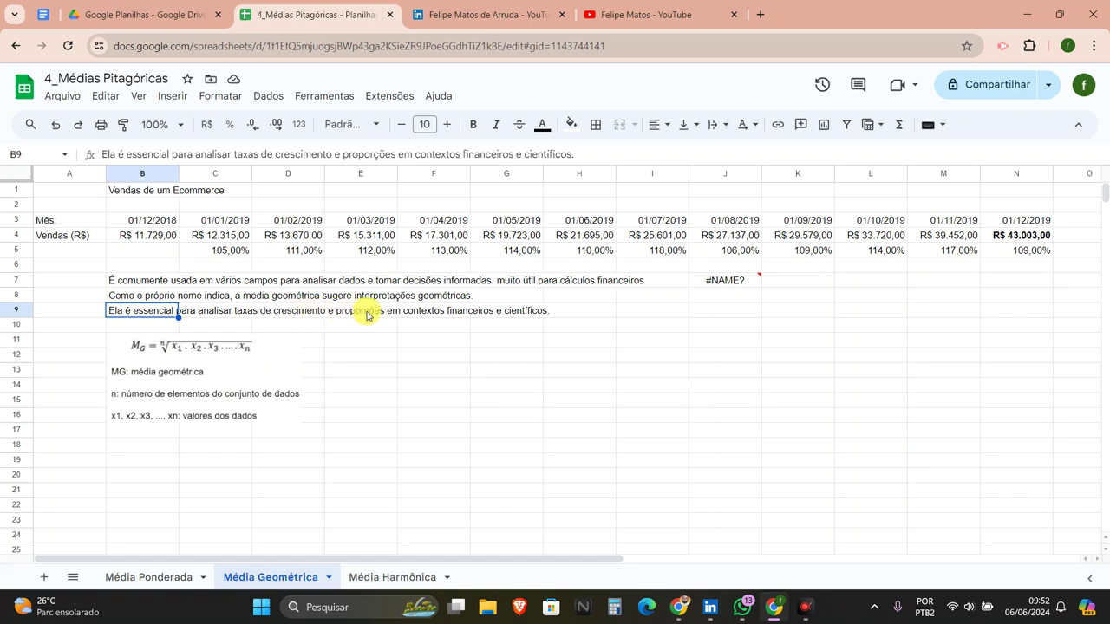
- Delete the #NAME? error in J7 and the monthly growth percentages in C5:N5
left_click(739, 282)
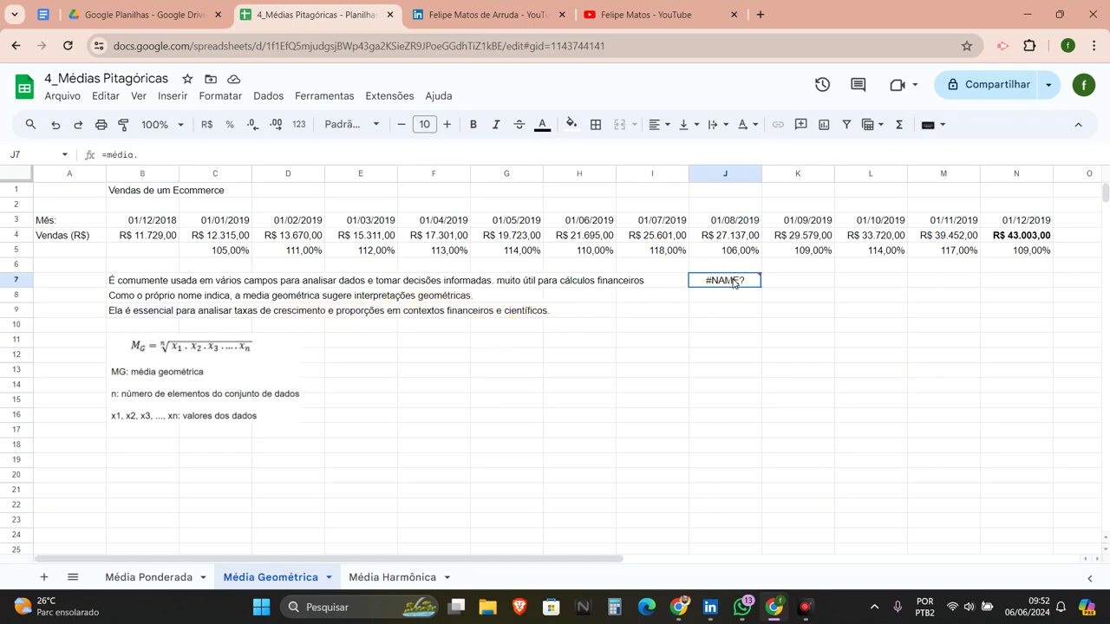
key("Delete")
left_click(241, 252)
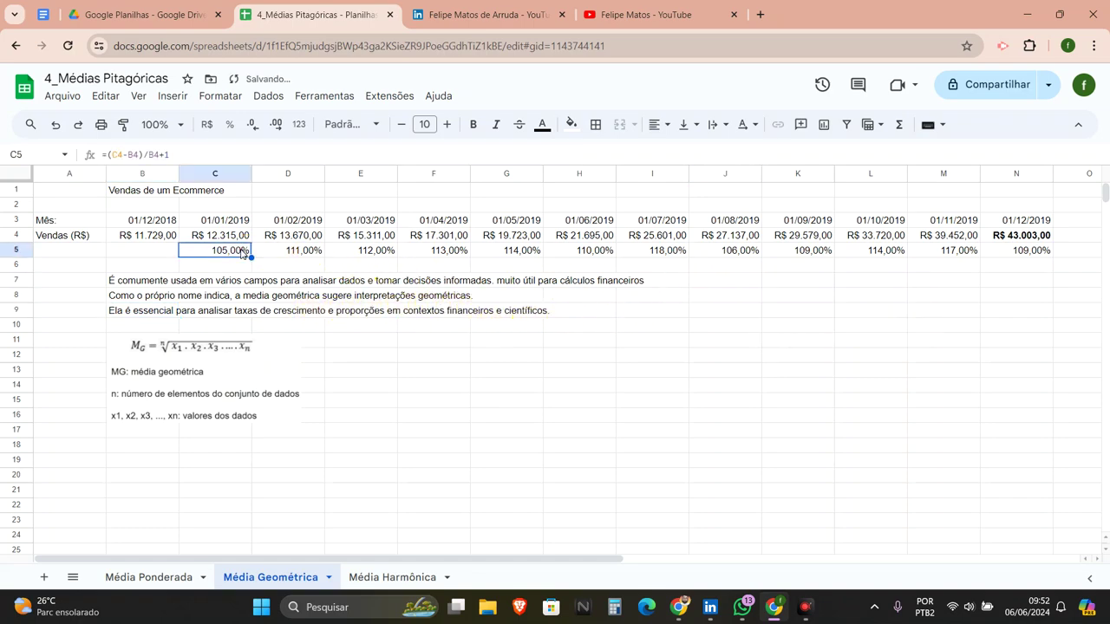
left_click_drag(259, 251, 1001, 250)
key("Delete")
left_click(131, 253)
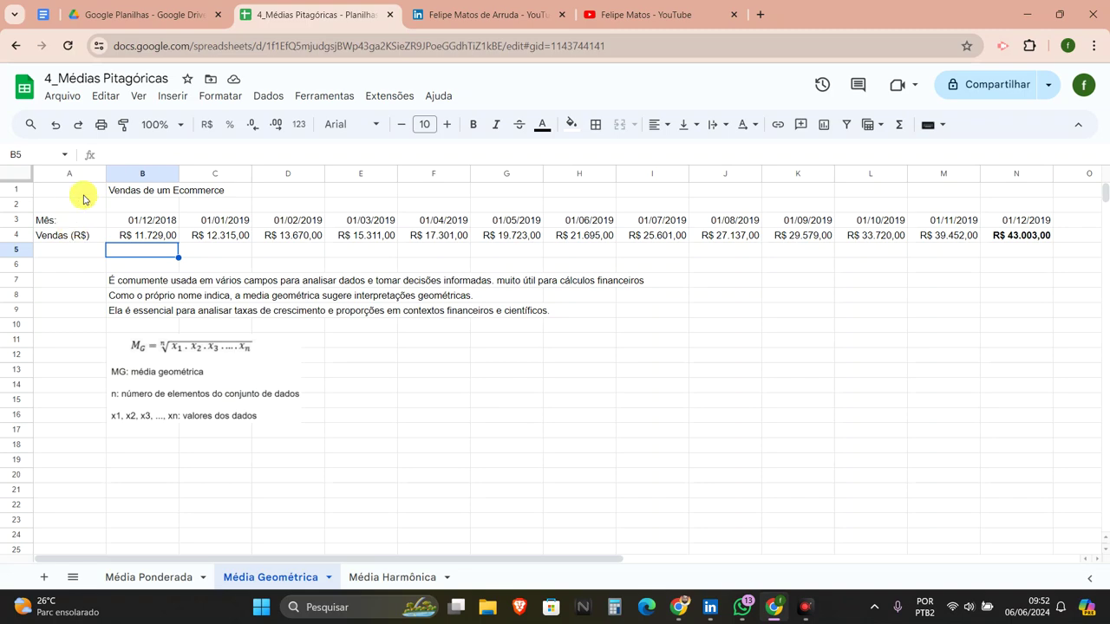
type("=")
key("Escape")
left_click(193, 251)
type("=")
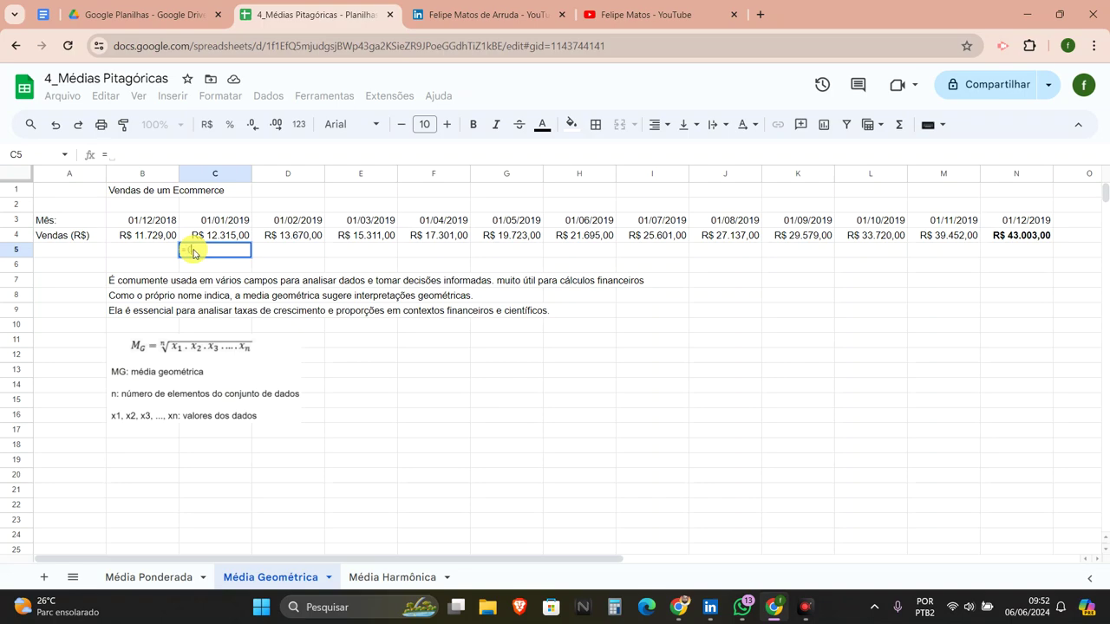
type("(C4")
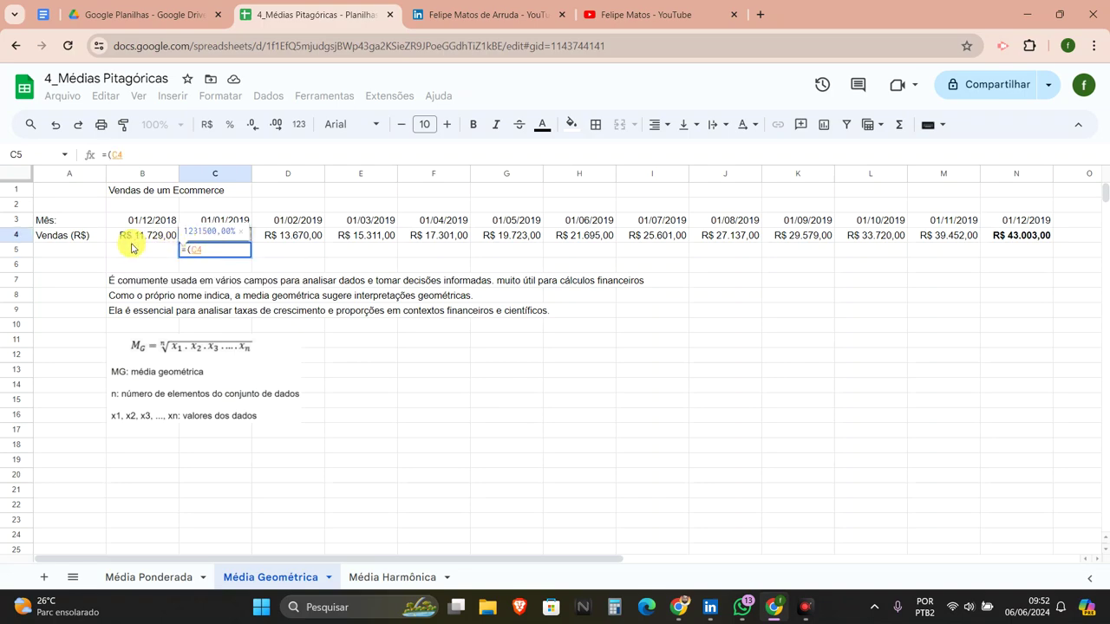
type("-")
left_click(127, 243)
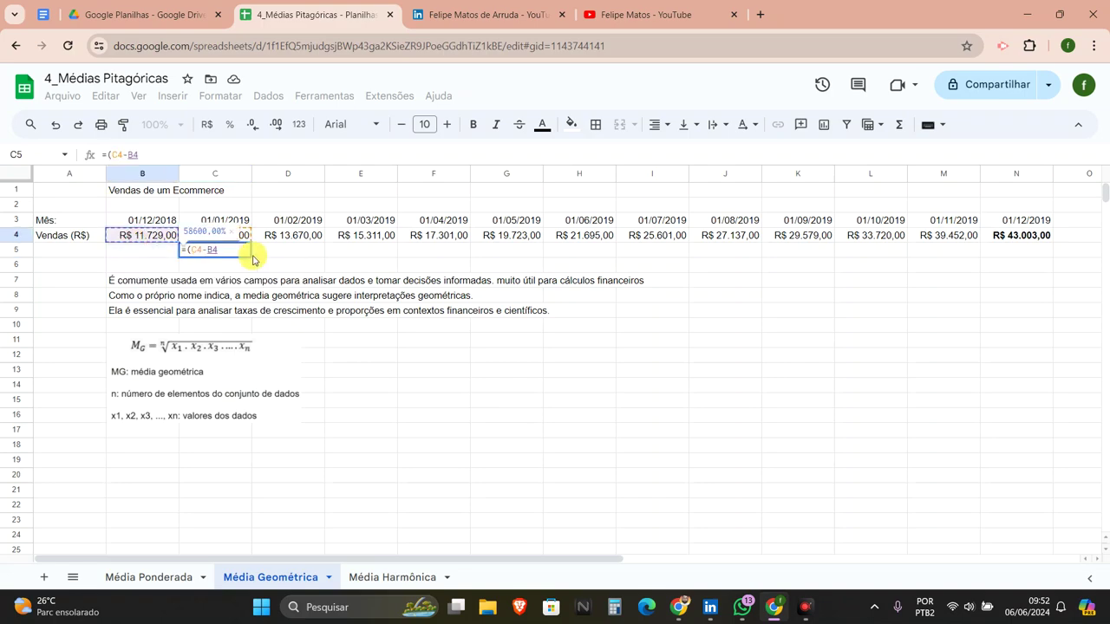
type(")/")
left_click(138, 235)
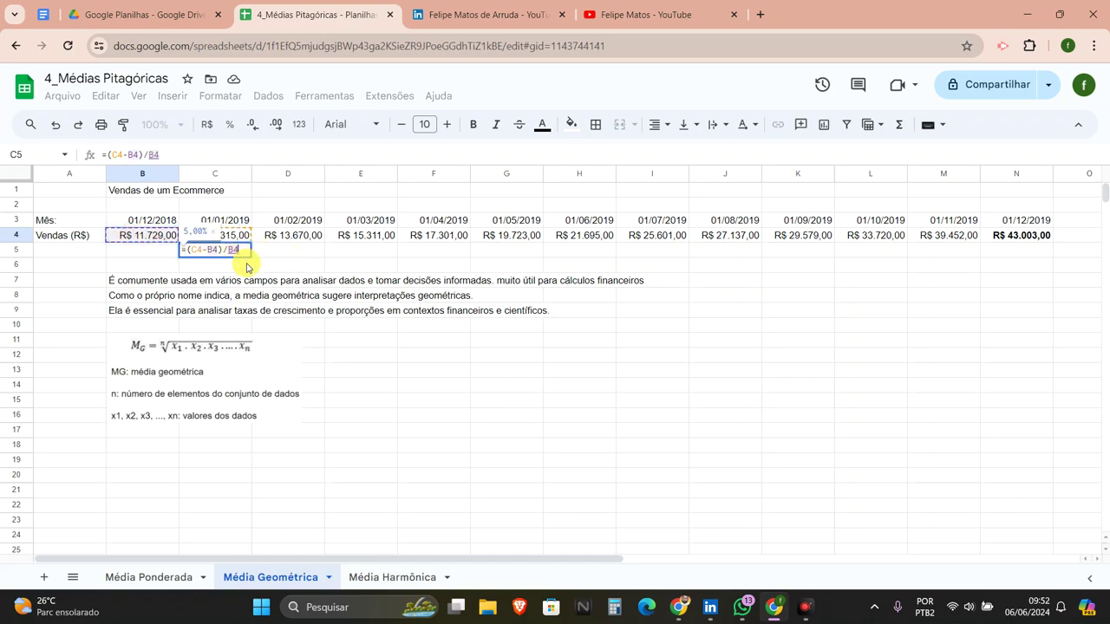
key("Return")
key("Up")
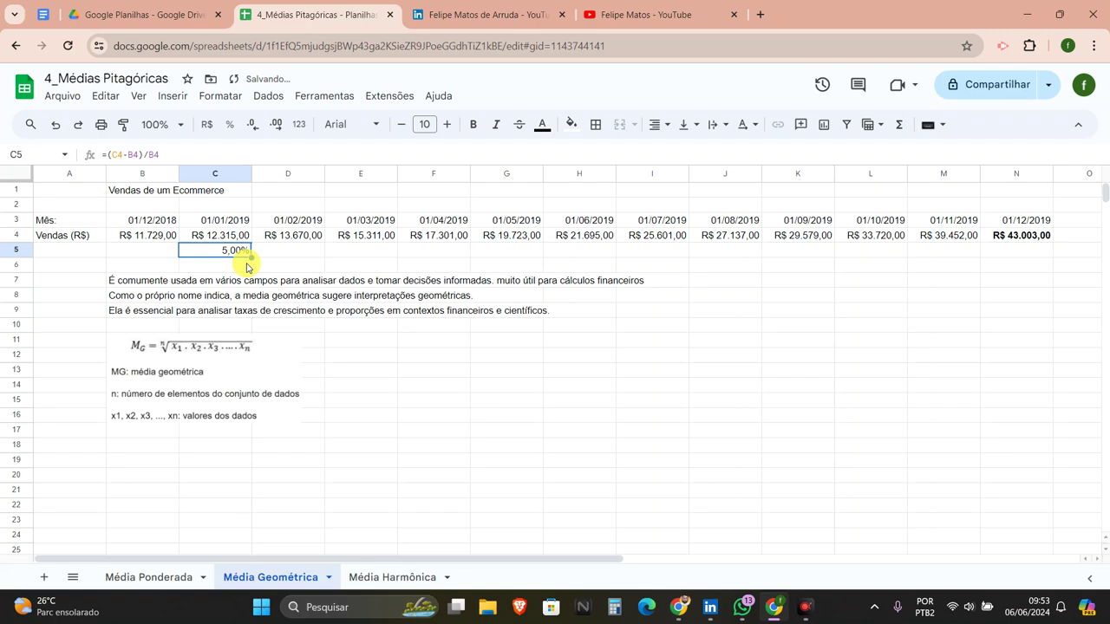
left_click(210, 155)
type("+1")
key("Return")
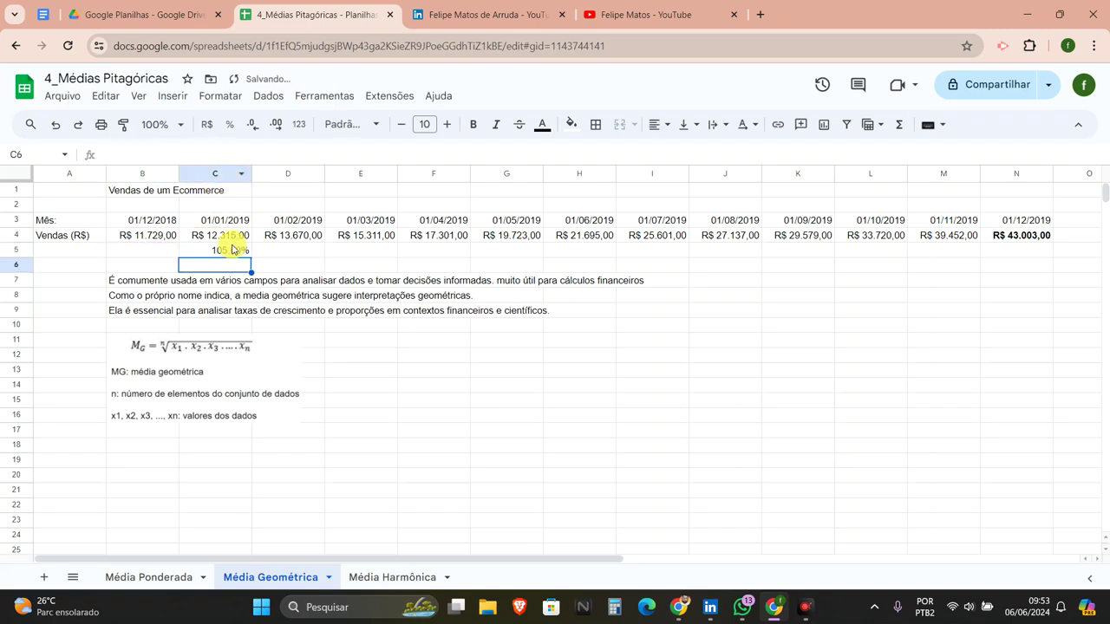
left_click(231, 250)
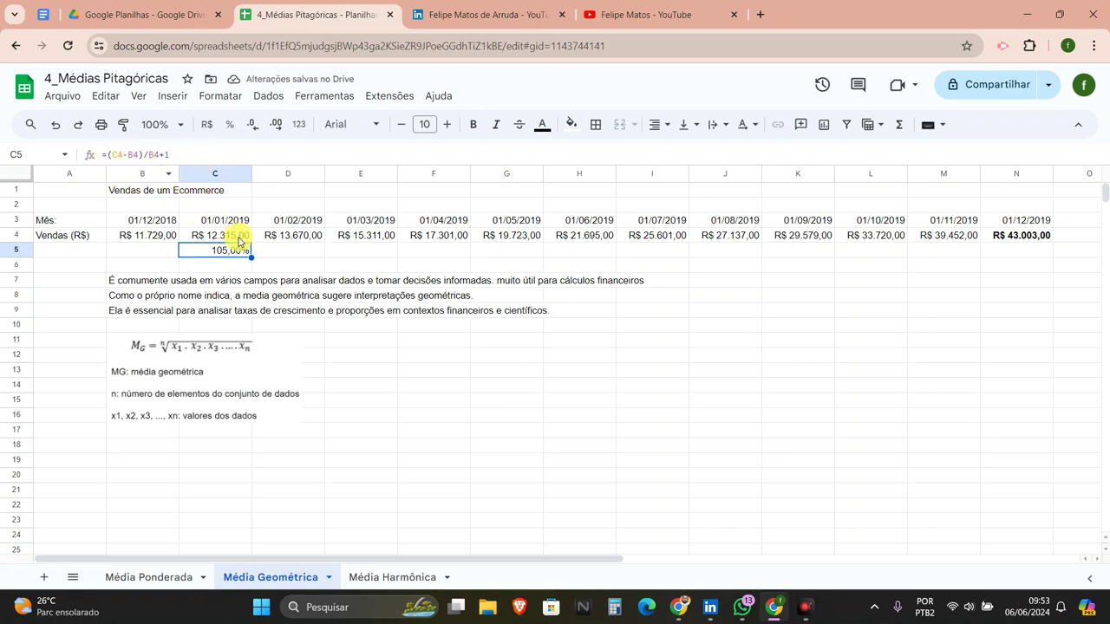
left_click_drag(251, 257, 1032, 260)
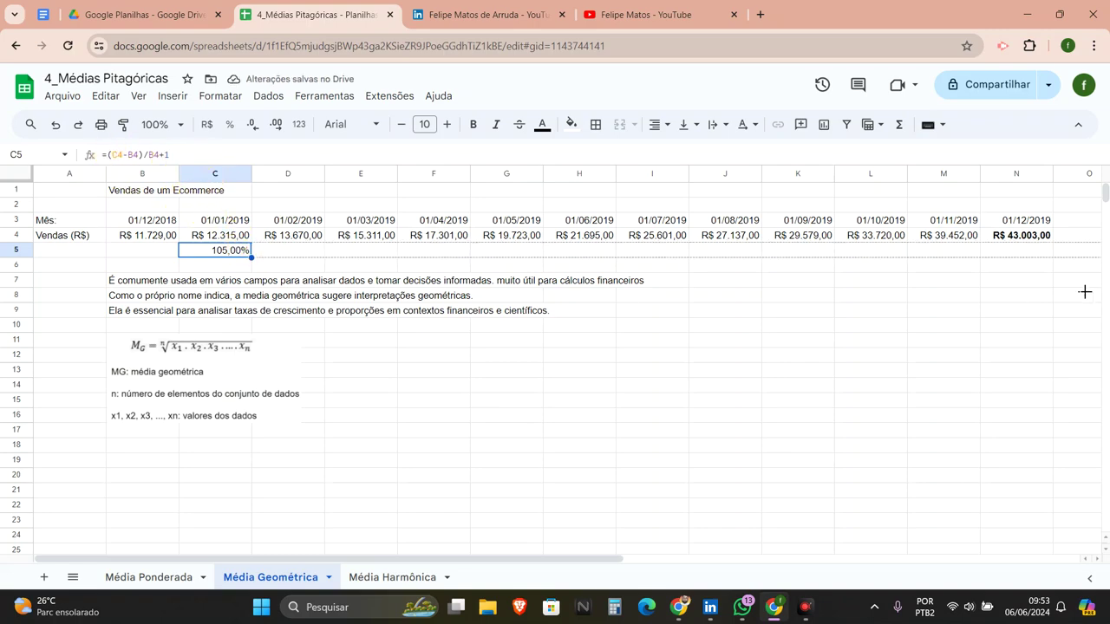
right_click(425, 276)
left_click(222, 250)
left_click(288, 250)
left_click(361, 250)
left_click(442, 252)
left_click(537, 251)
left_click(603, 252)
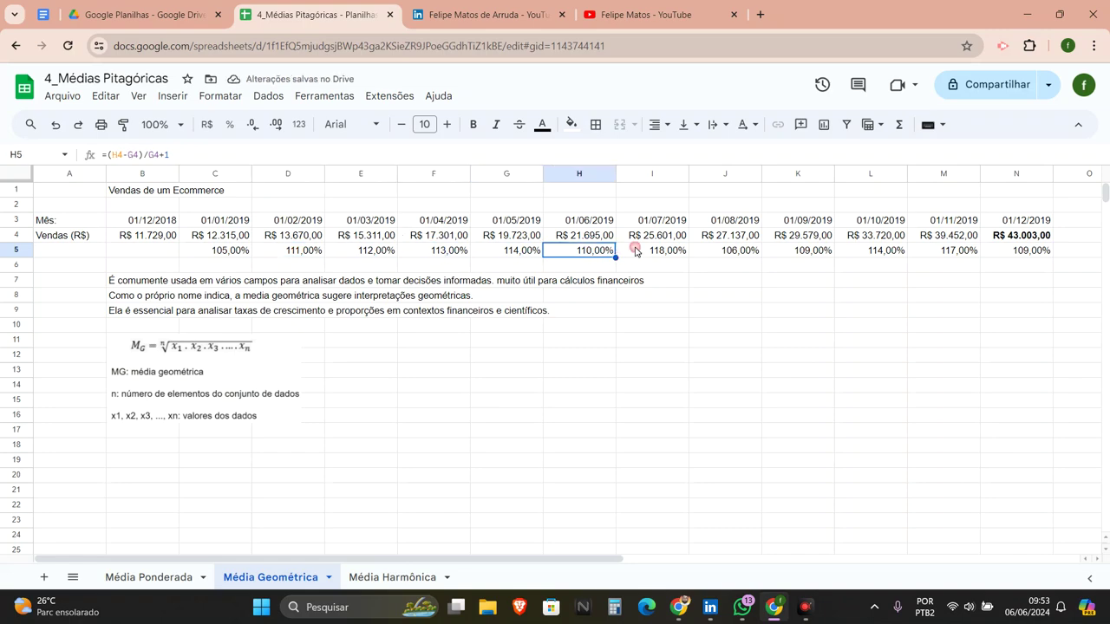
left_click(734, 240)
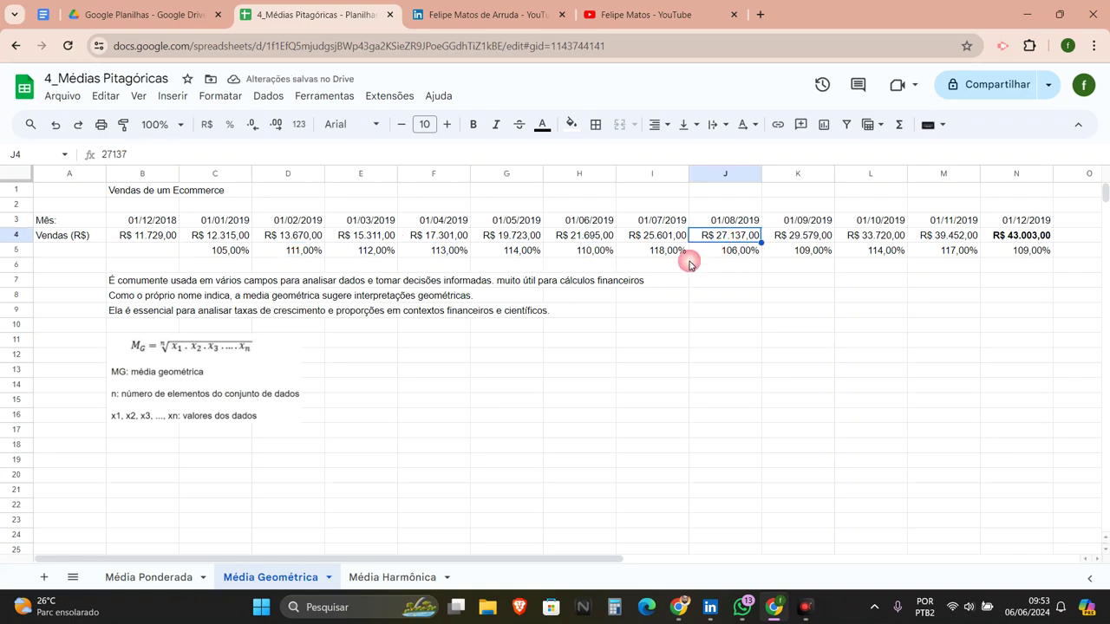
left_click(476, 350)
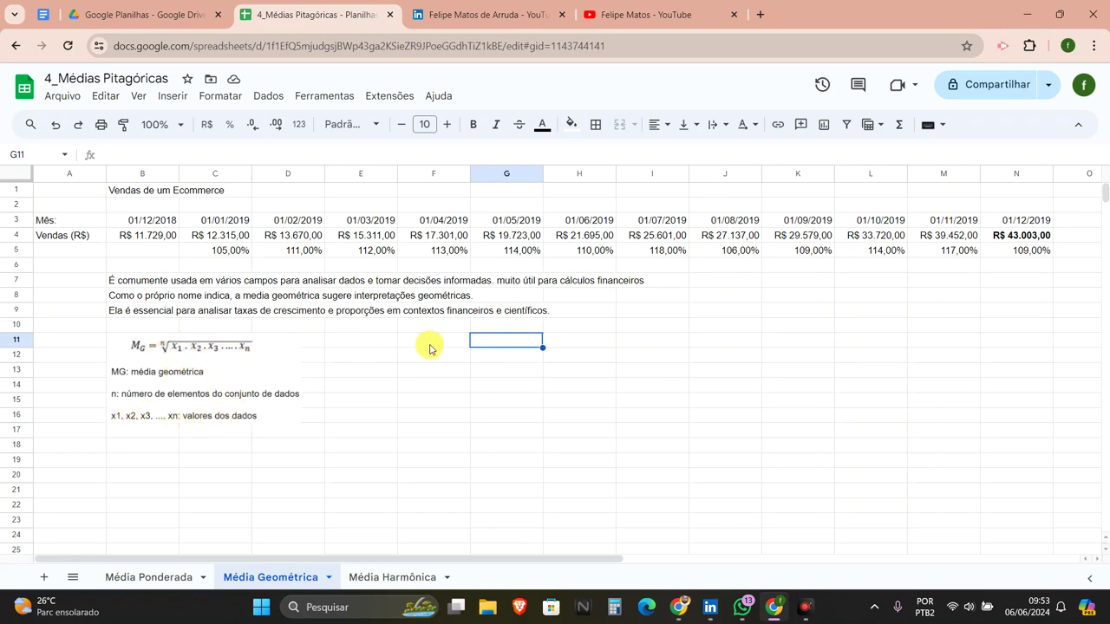
- Enter =MÉDIA.GEOMÉTRICA(C5:N5) in G11, giving 111,43%, then move to the Média Harmônica sheet
type("=méd")
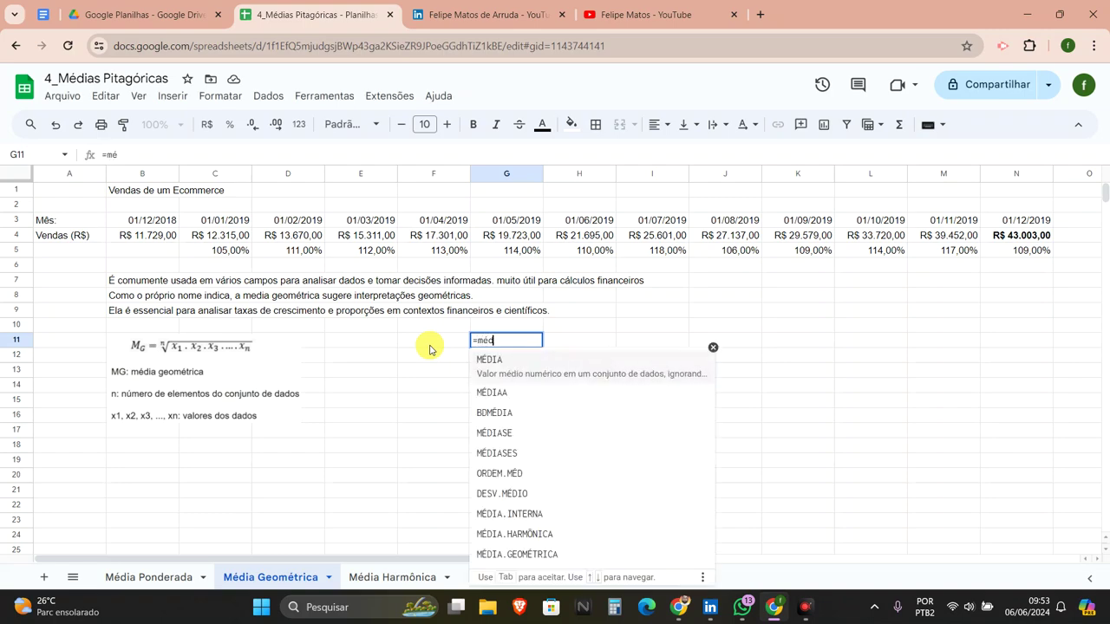
type("io")
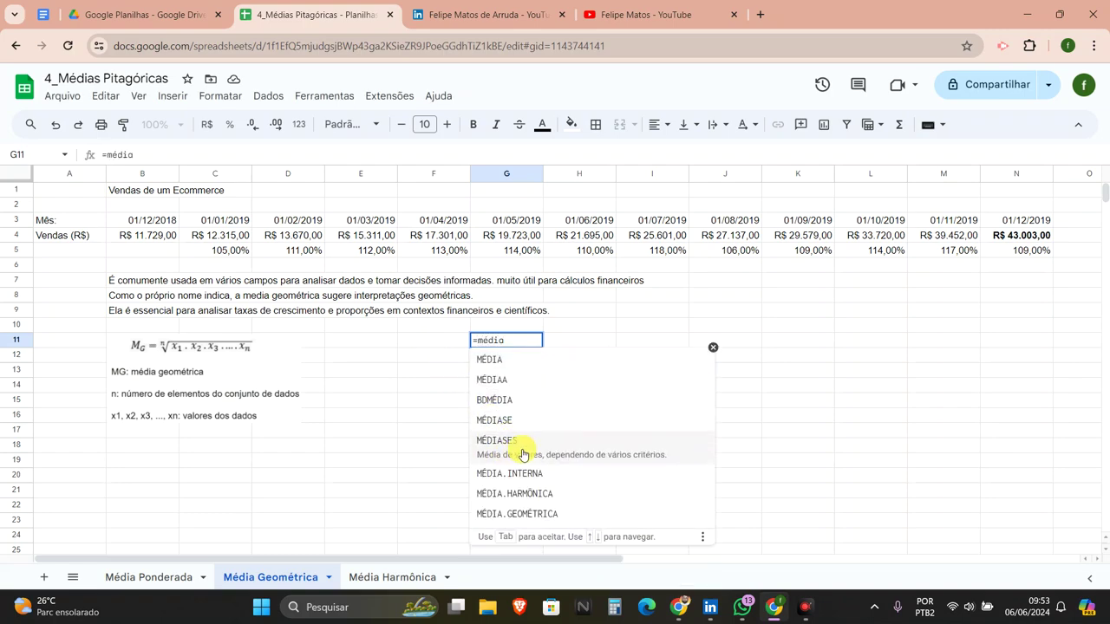
left_click(508, 513)
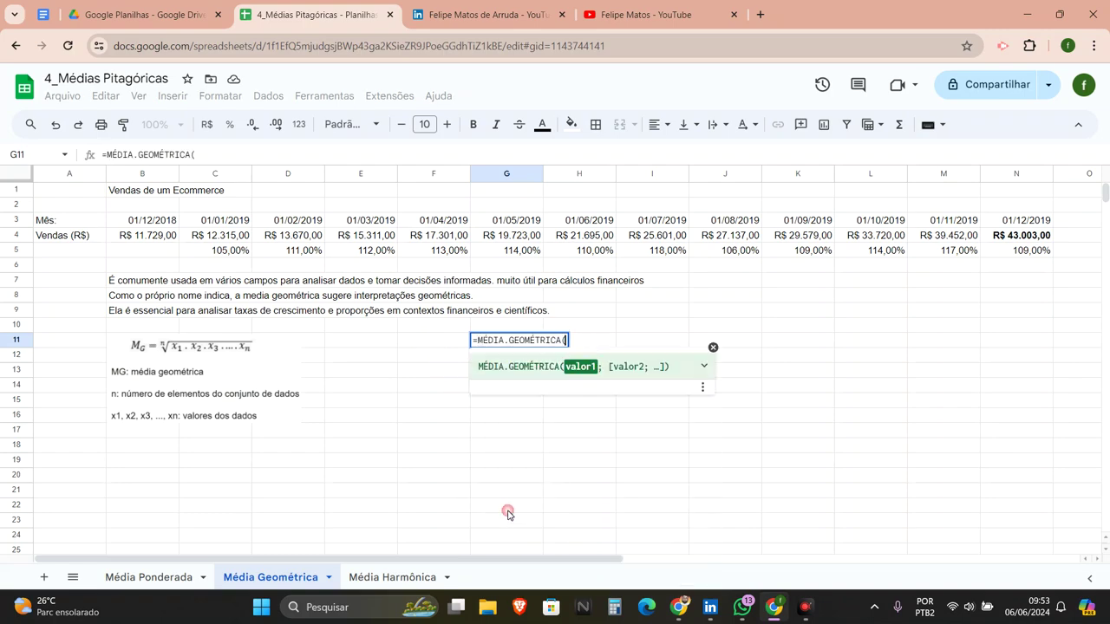
left_click_drag(211, 250, 1000, 251)
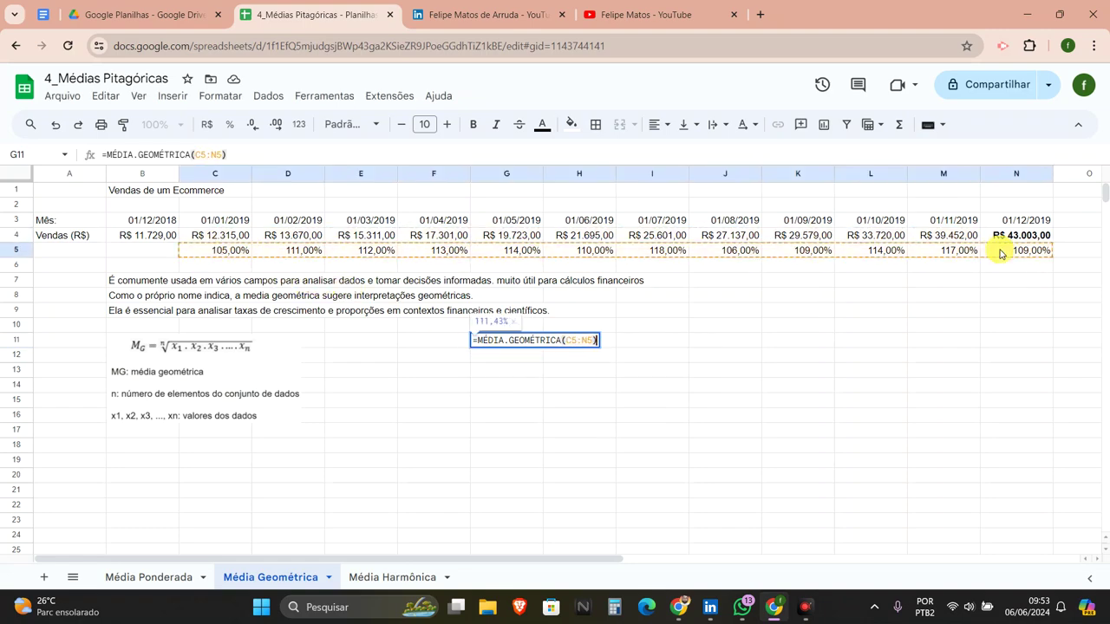
key("Return")
left_click(512, 344)
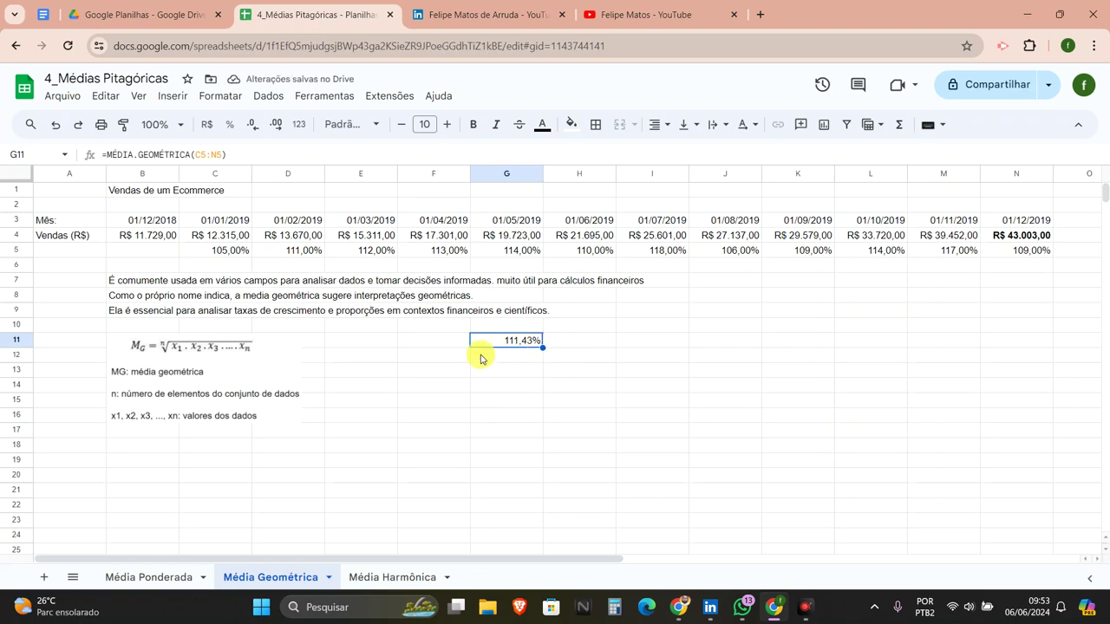
left_click(415, 581)
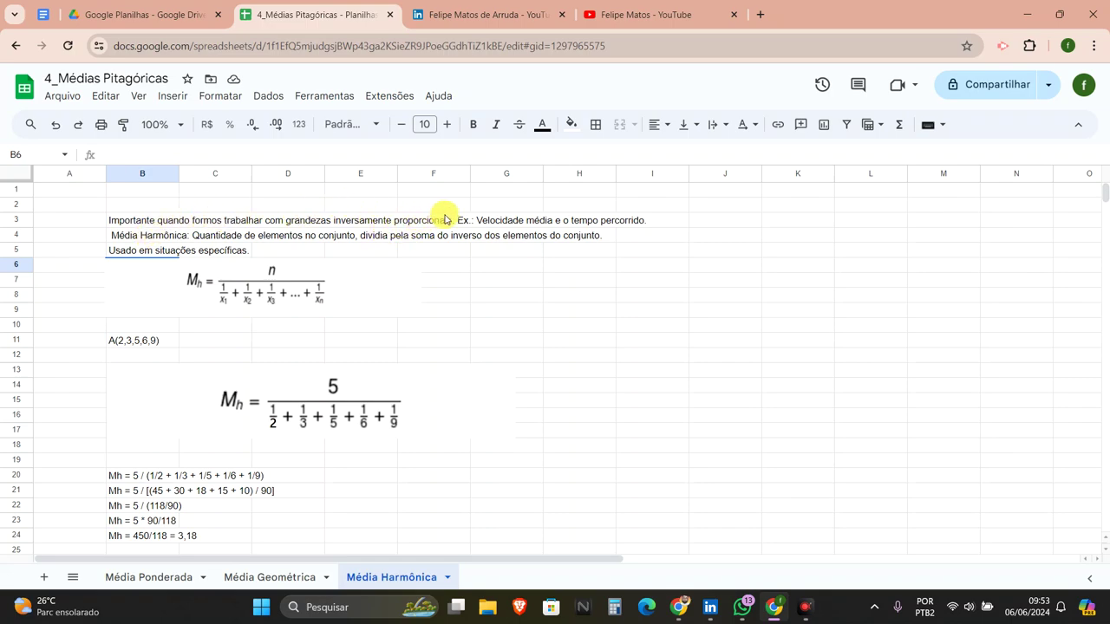
left_click(146, 226)
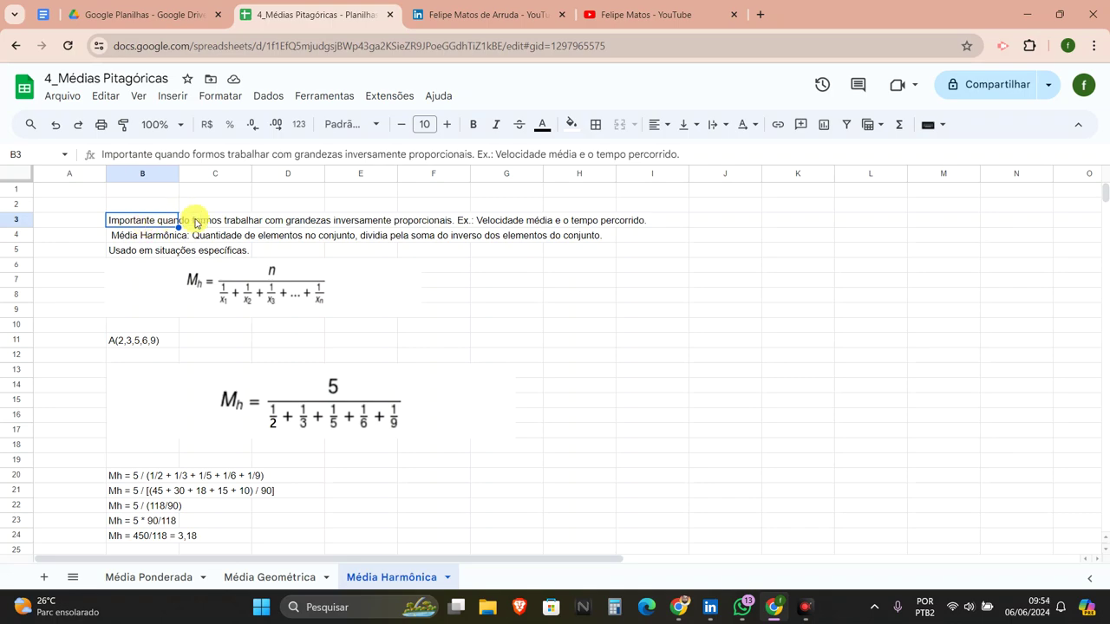
left_click(609, 222)
left_click(504, 223)
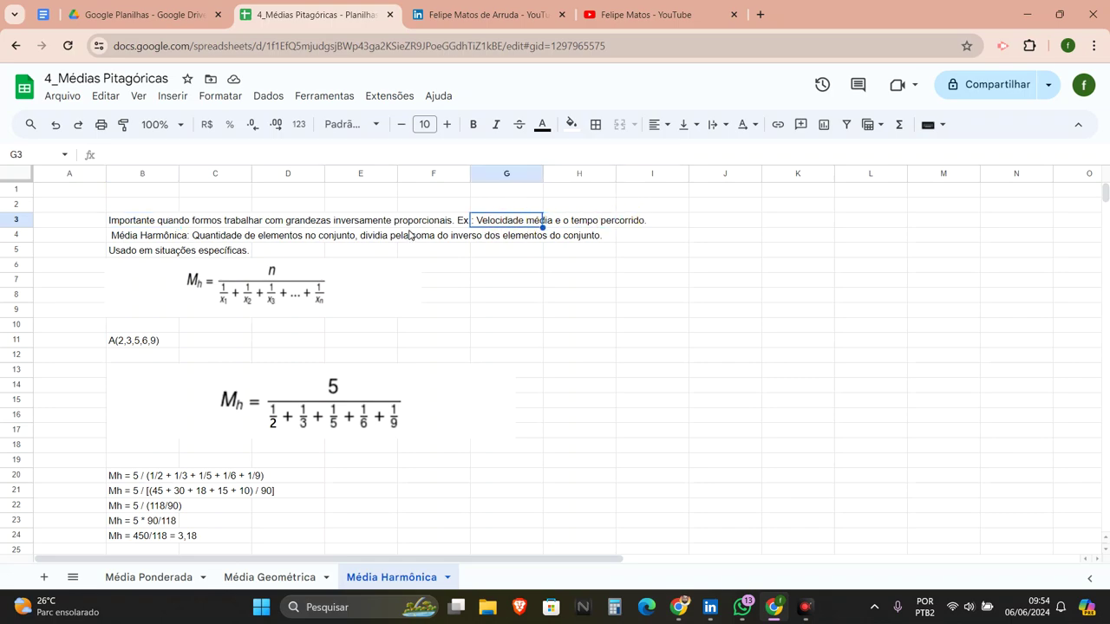
left_click(186, 227)
left_click(144, 228)
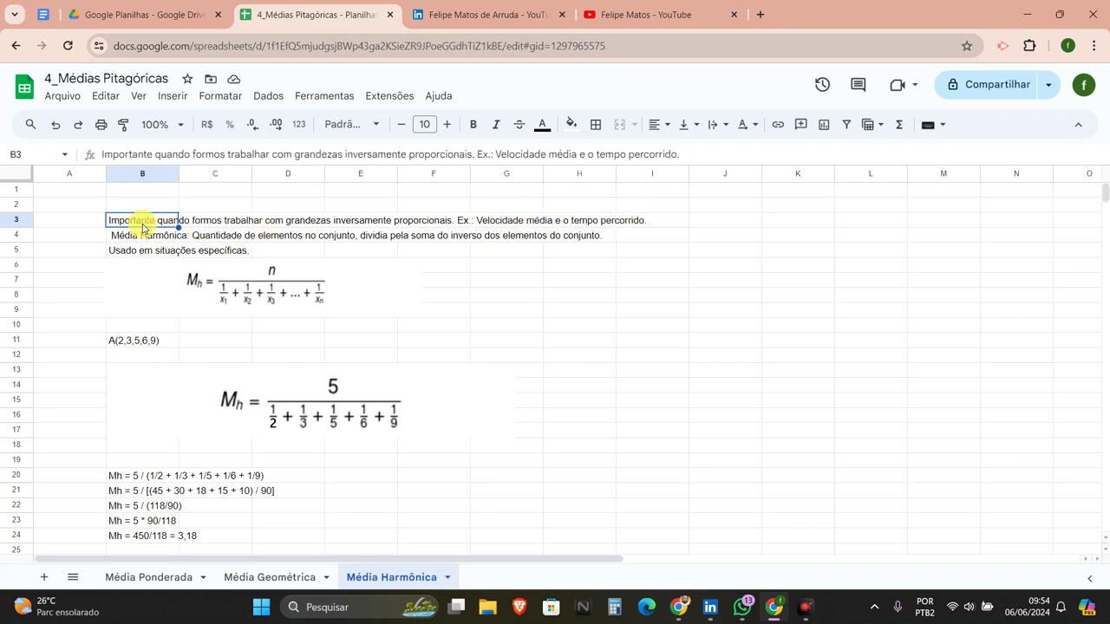
left_click(145, 239)
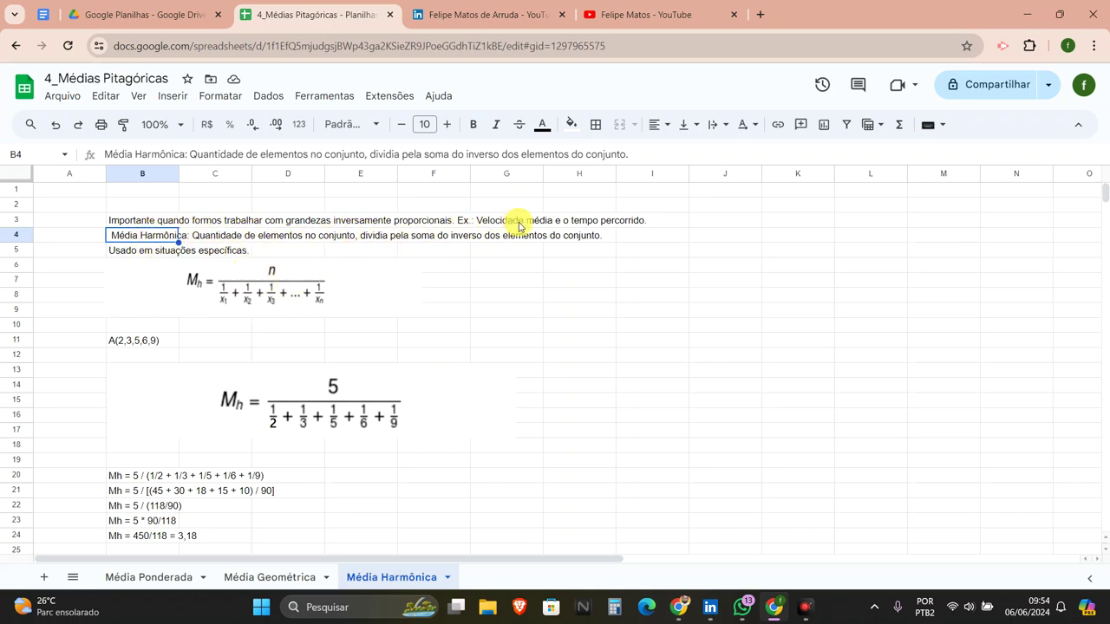
left_click(194, 281)
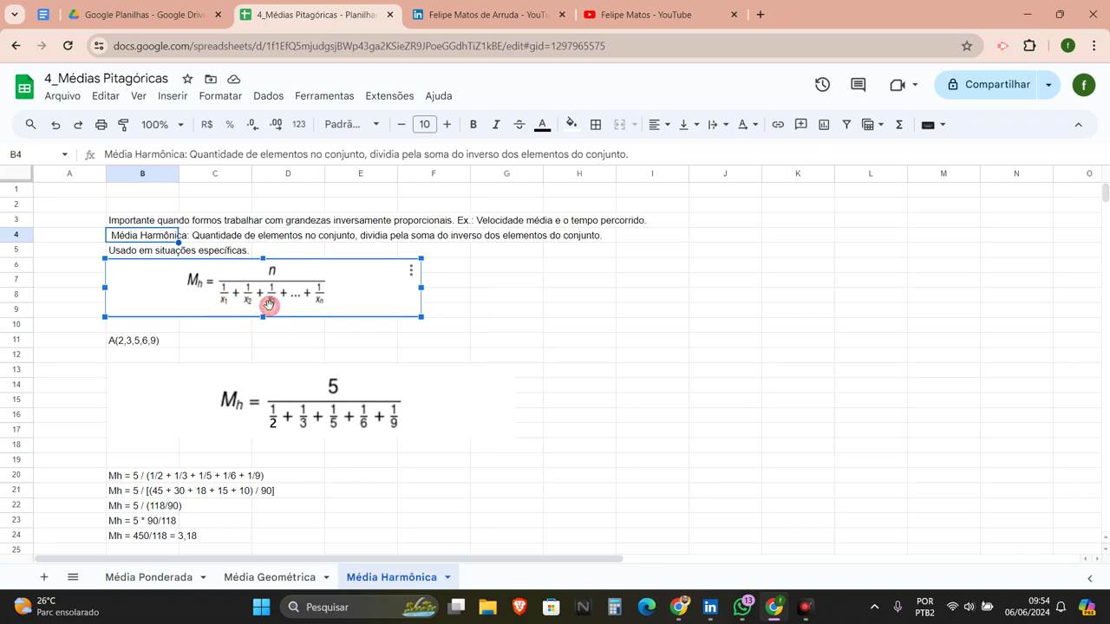
left_click(126, 343)
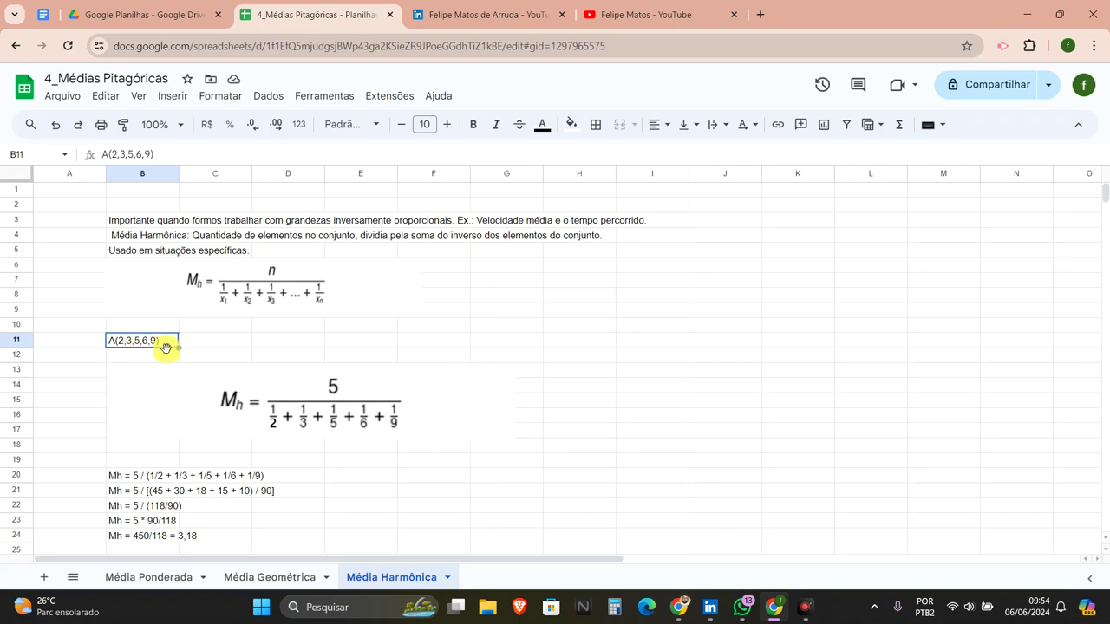
scroll(226, 303, "down", 3)
scroll(188, 270, "up", 1)
scroll(187, 270, "up", 2)
scroll(185, 276, "down", 1)
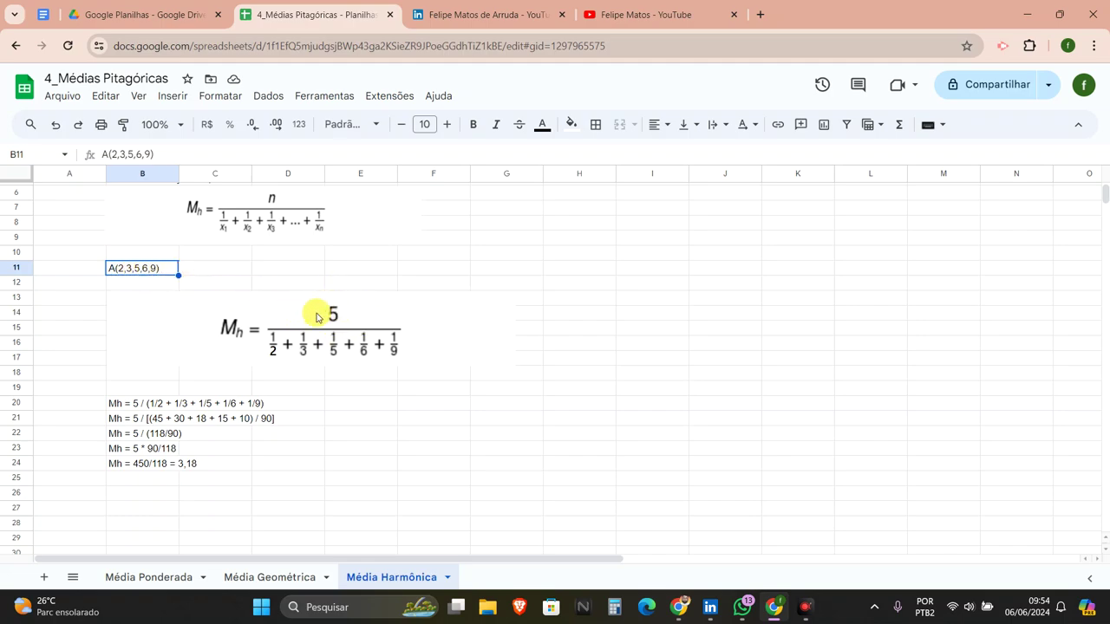
scroll(166, 294, "up", 2)
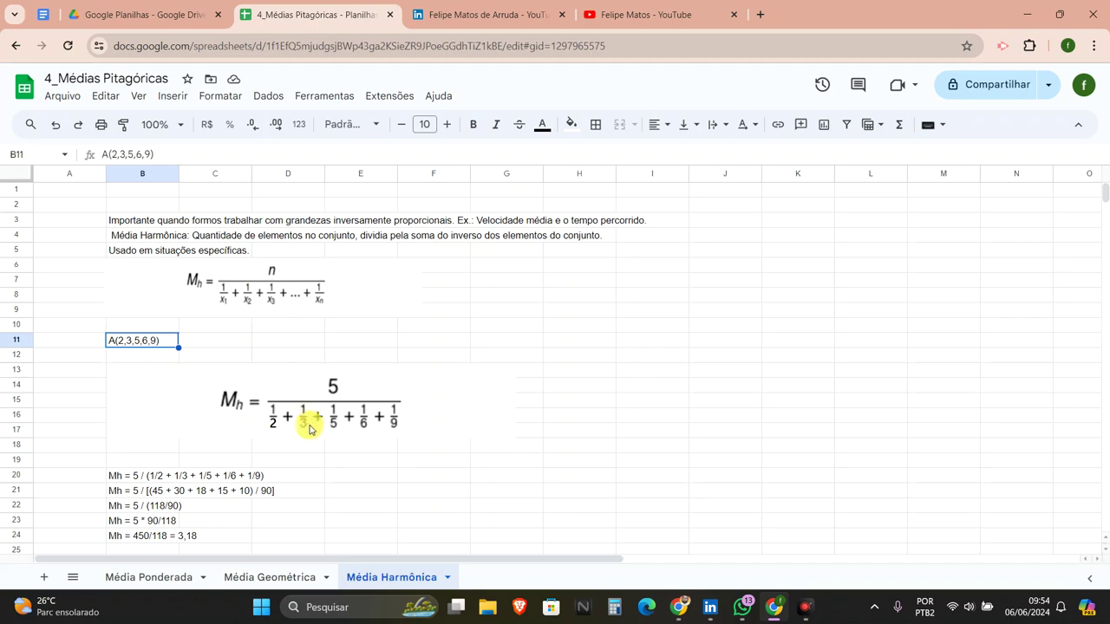
scroll(319, 419, "down", 1)
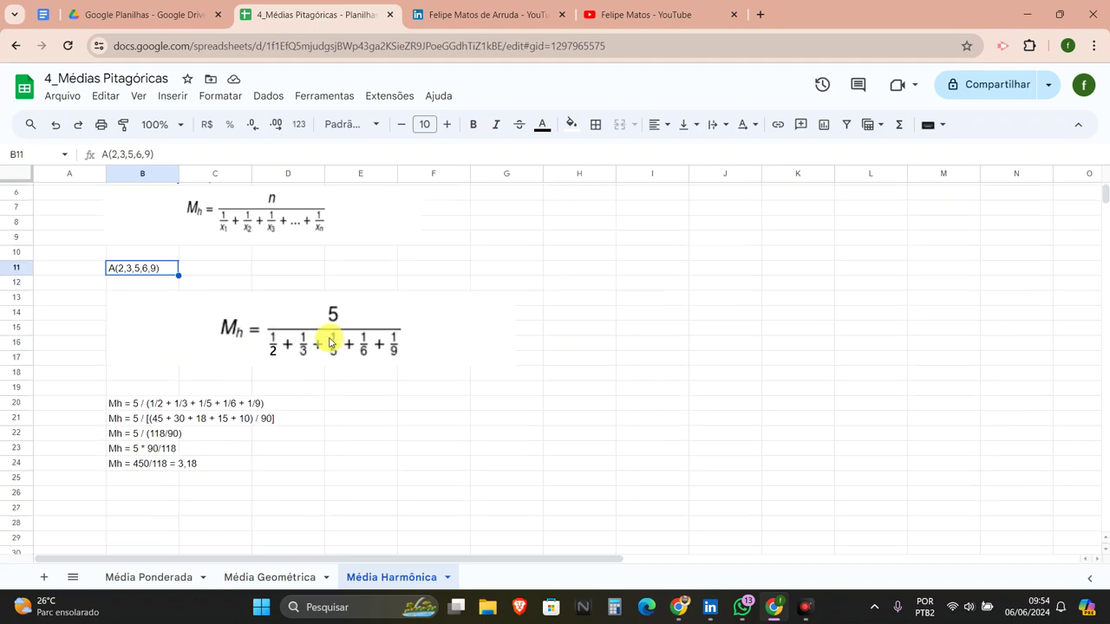
left_click(123, 408)
left_click_drag(199, 407, 212, 483)
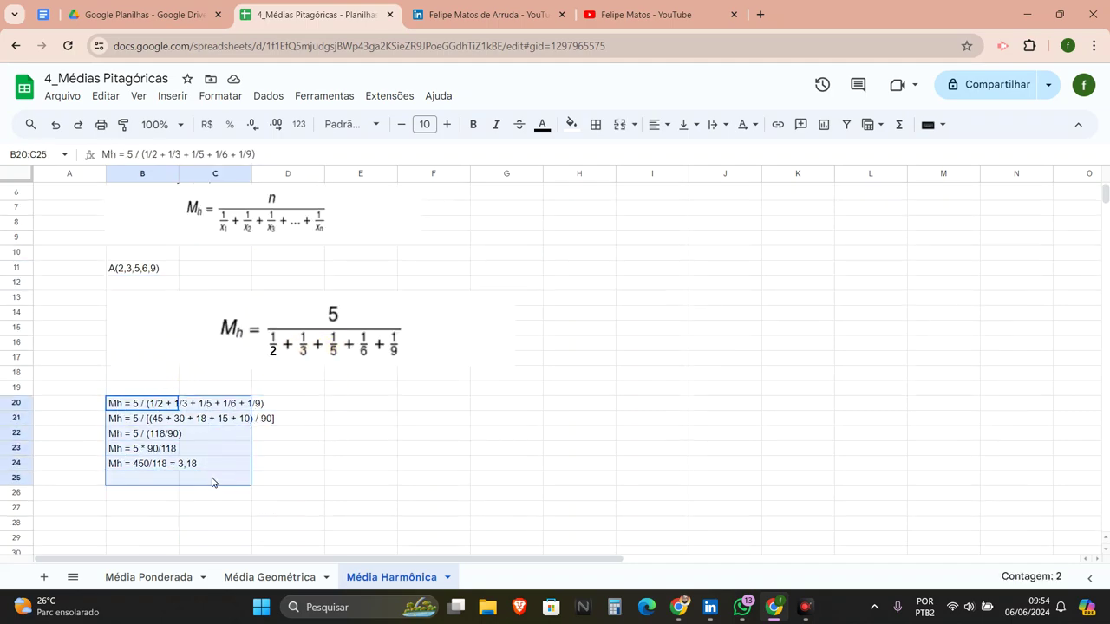
left_click(171, 454)
left_click(173, 465)
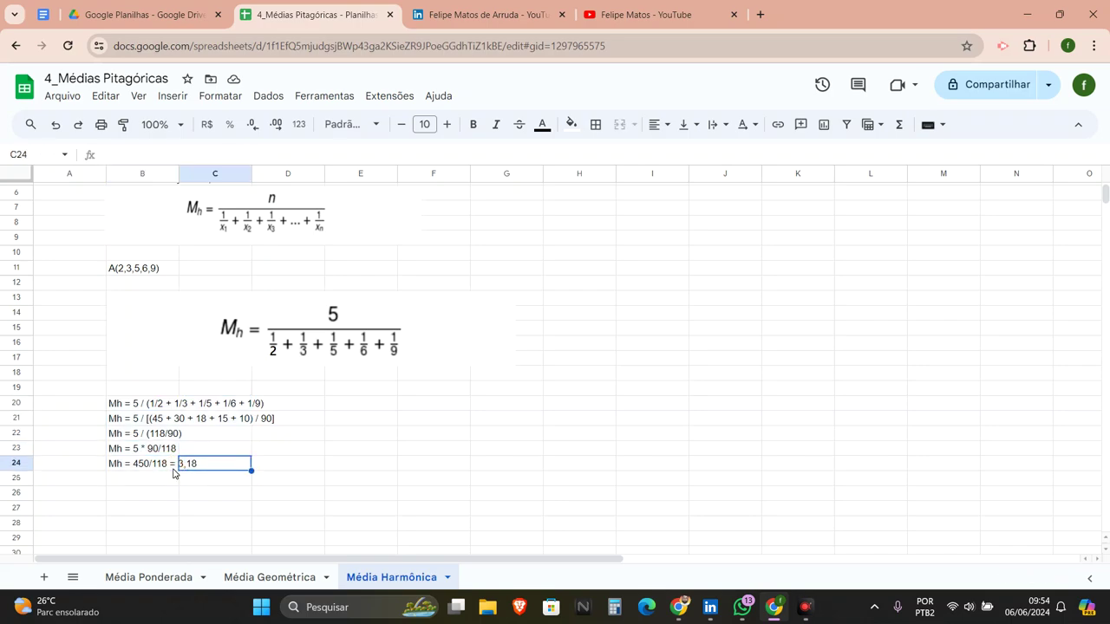
left_click(189, 470)
left_click(176, 467)
scroll(212, 422, "up", 2)
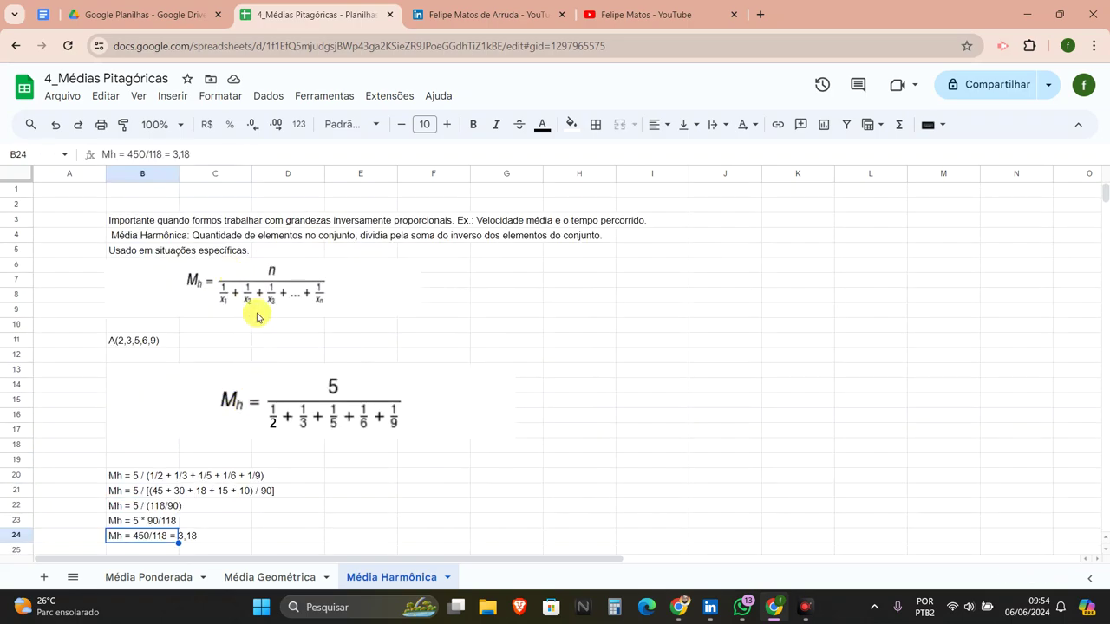
left_click(165, 577)
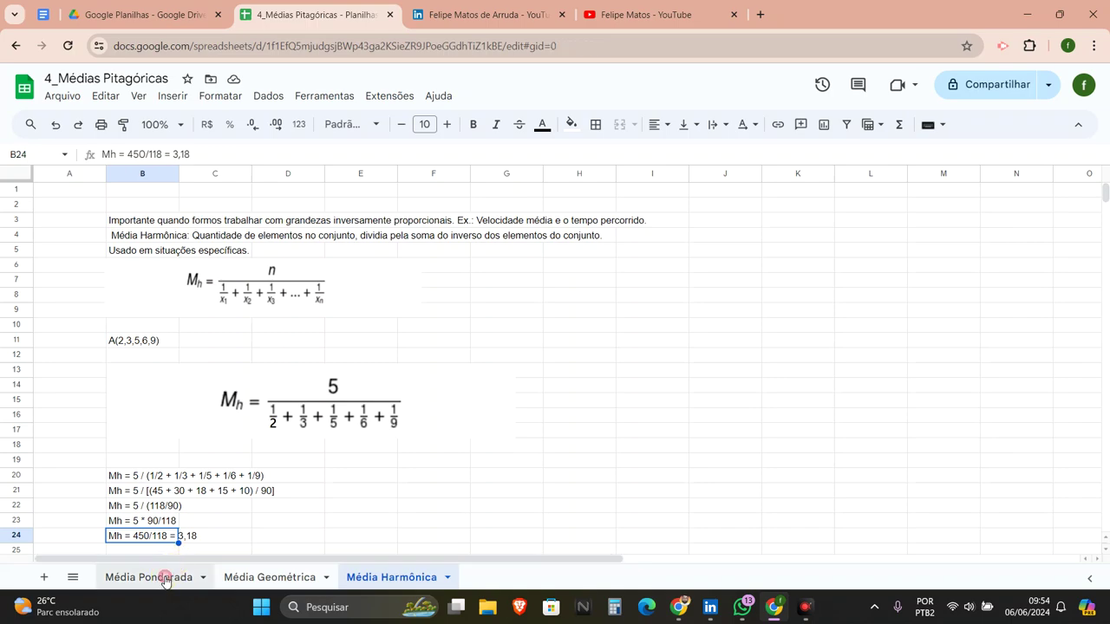
left_click(262, 578)
left_click(367, 578)
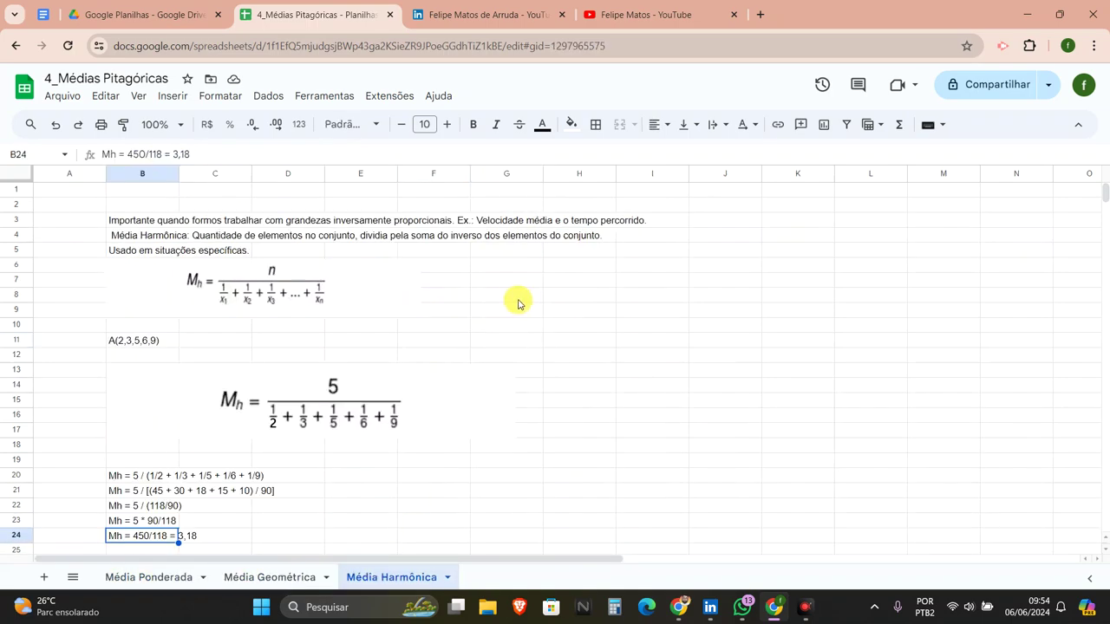